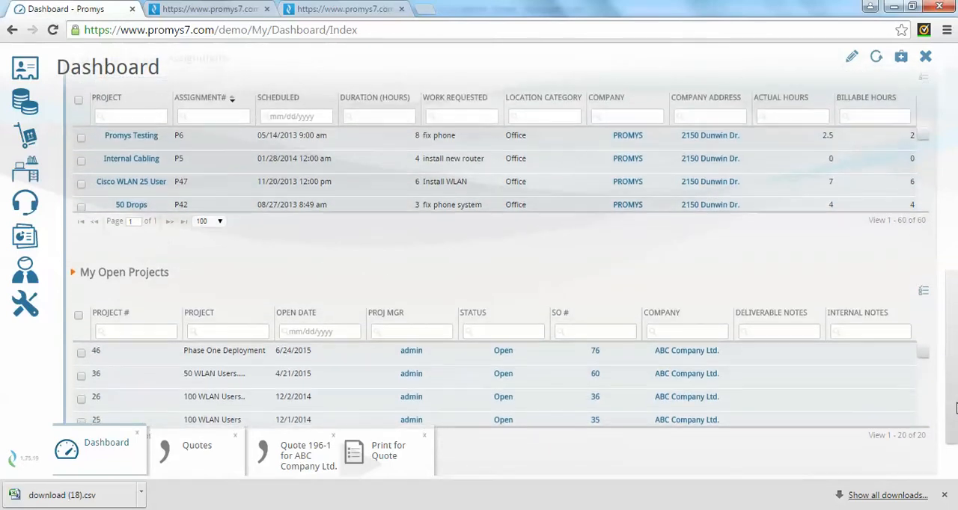
Review the Phase One Deployment project record from My Open Projects and return to the dashboard's charts.
click(186, 342)
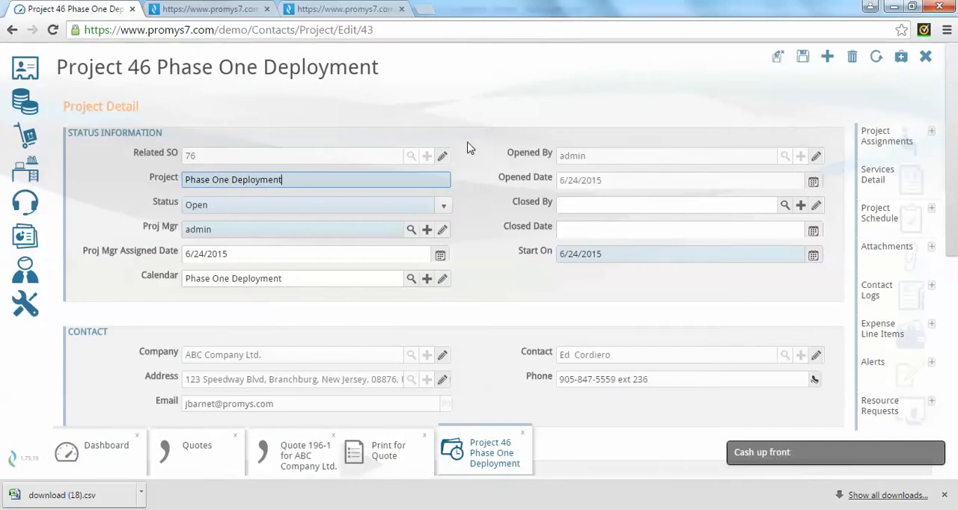
click(927, 59)
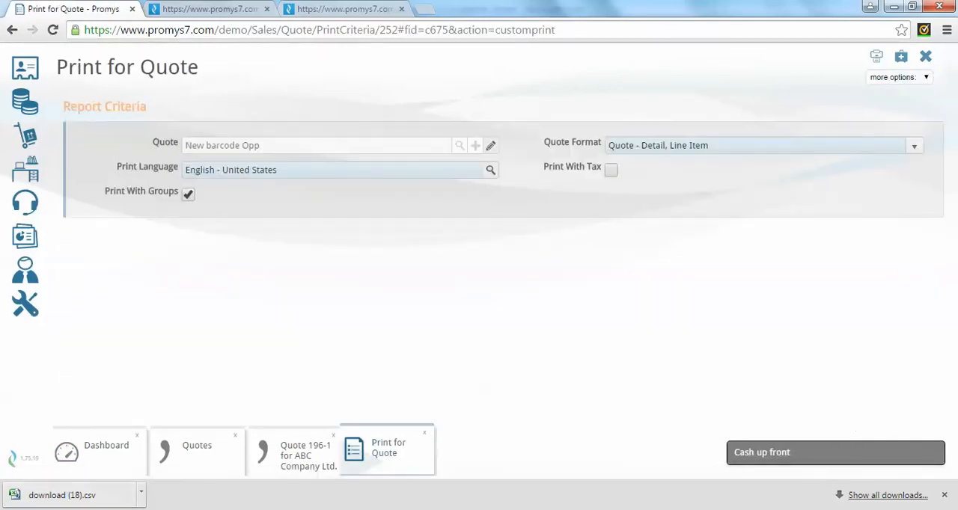
click(75, 447)
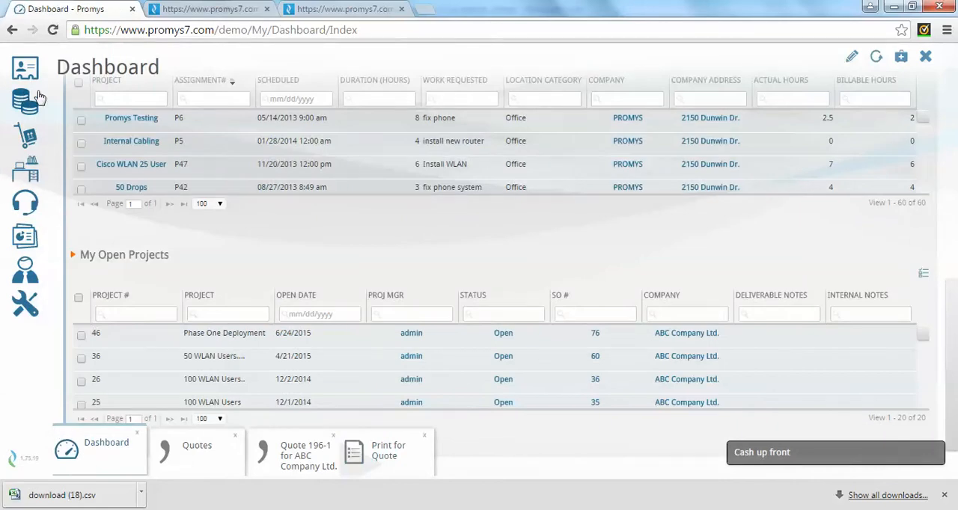
drag(952, 318, 949, 79)
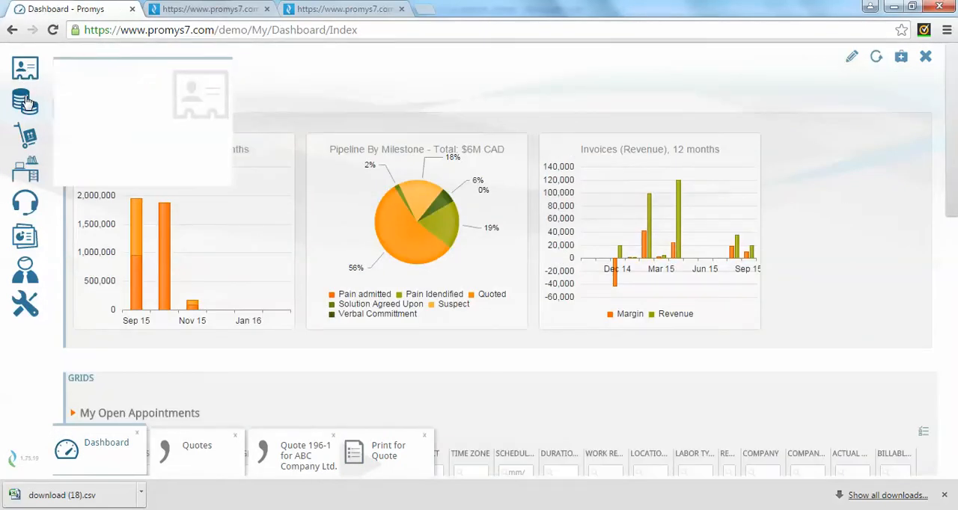
mouse_move(29, 166)
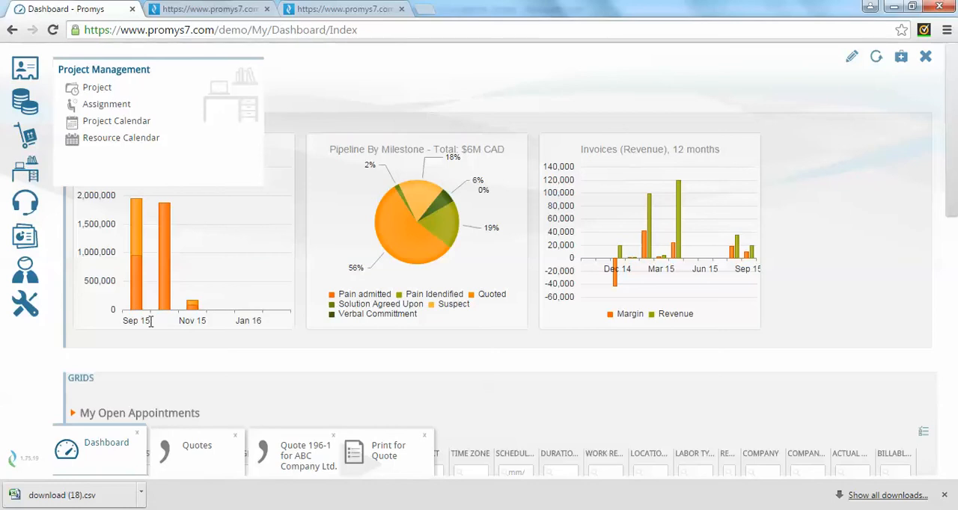
Open the quote items of the ABC Company Ltd. quote and review its hardware and services lines.
click(303, 453)
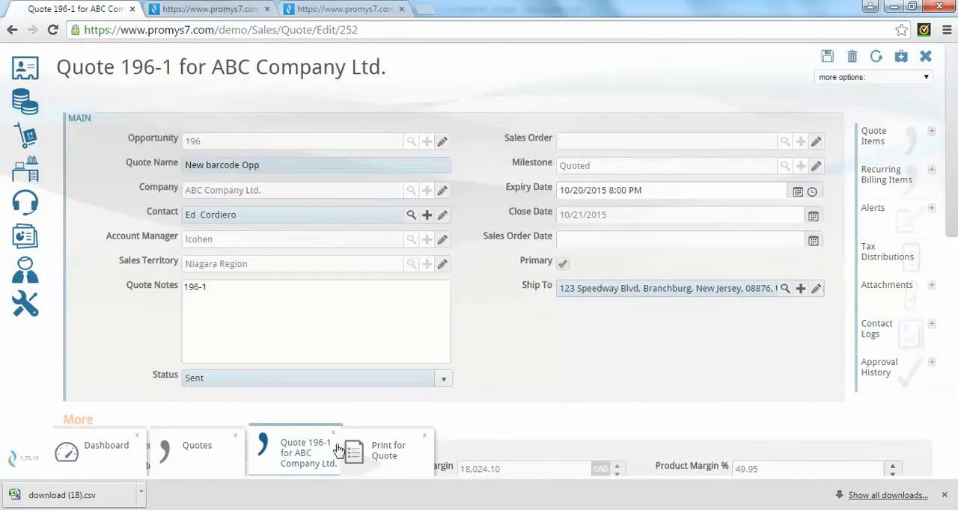
click(896, 146)
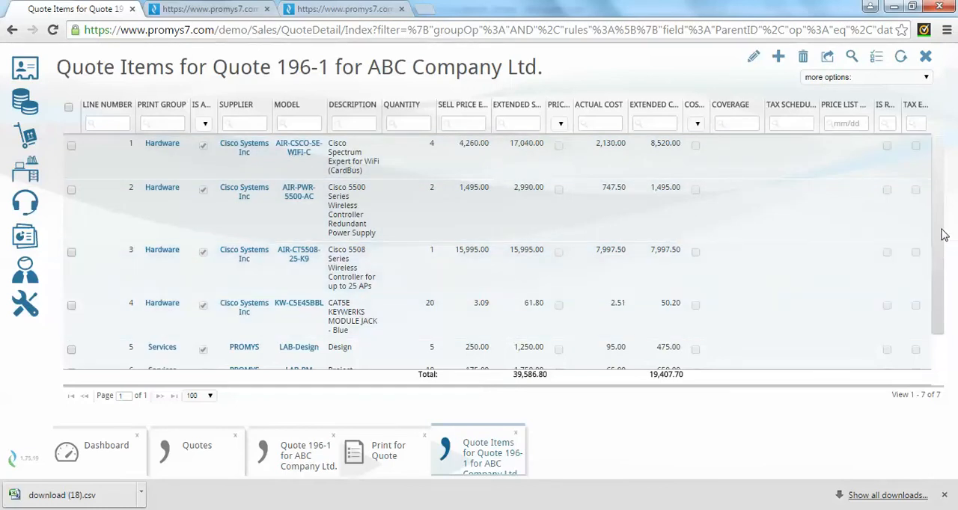
drag(940, 227, 942, 301)
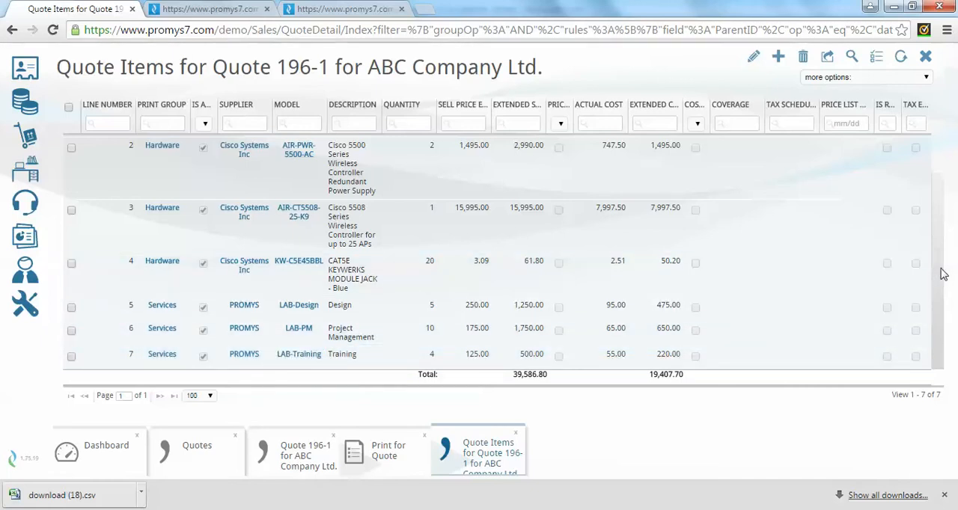
scroll(823, 240, up, 2)
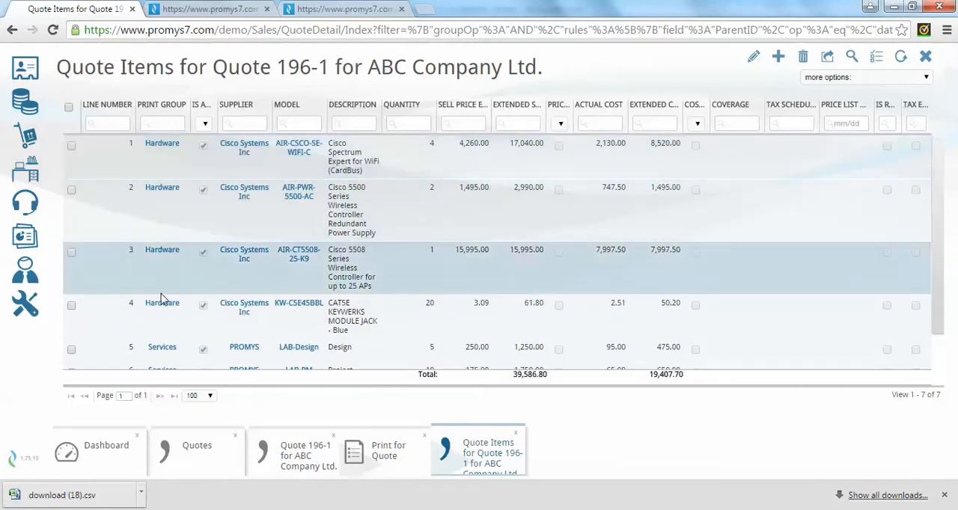
scroll(941, 268, down, 1)
drag(940, 263, 940, 290)
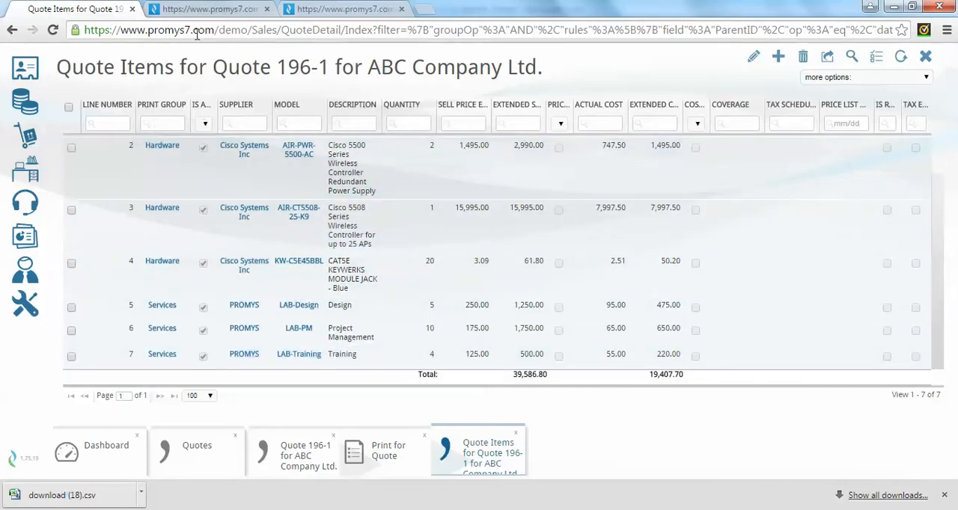
Compare the printed quote's grouped Hardware and Services lines with the detailed quote items.
click(217, 11)
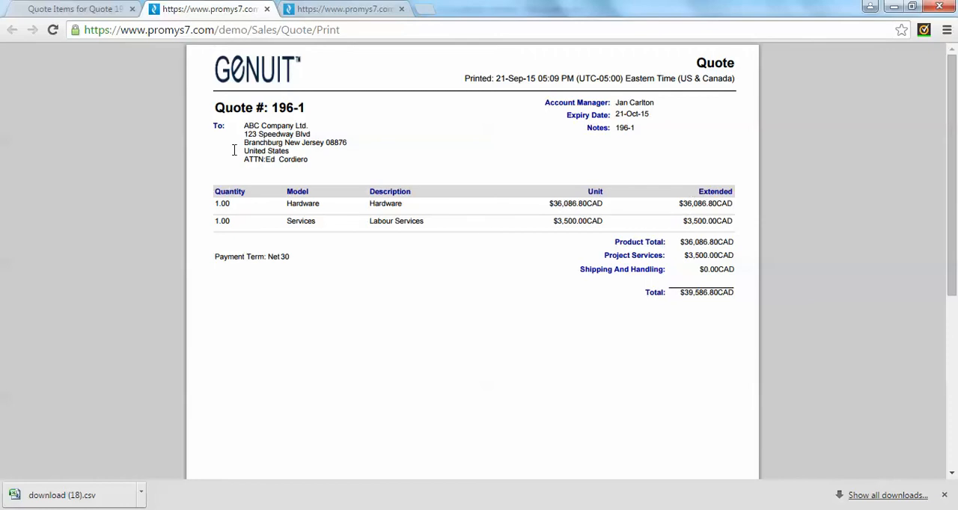
click(96, 11)
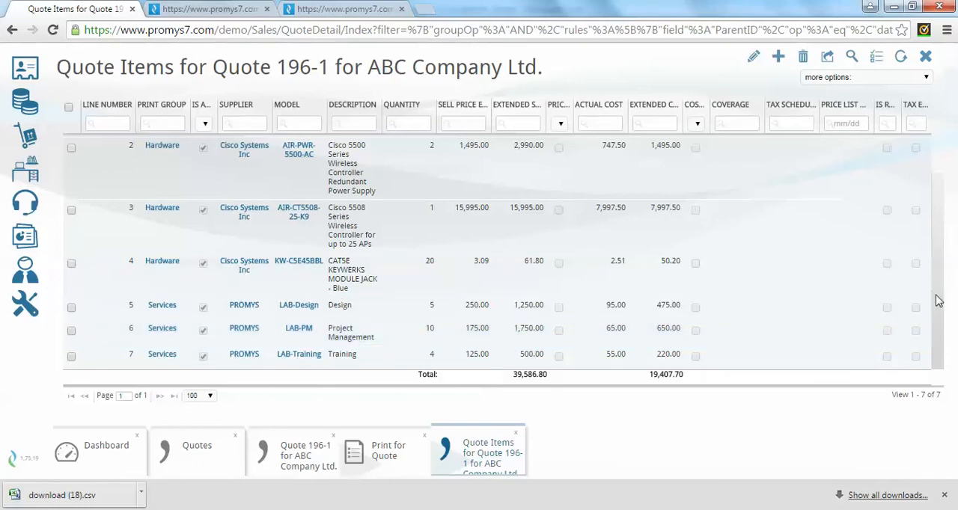
drag(940, 300, 940, 247)
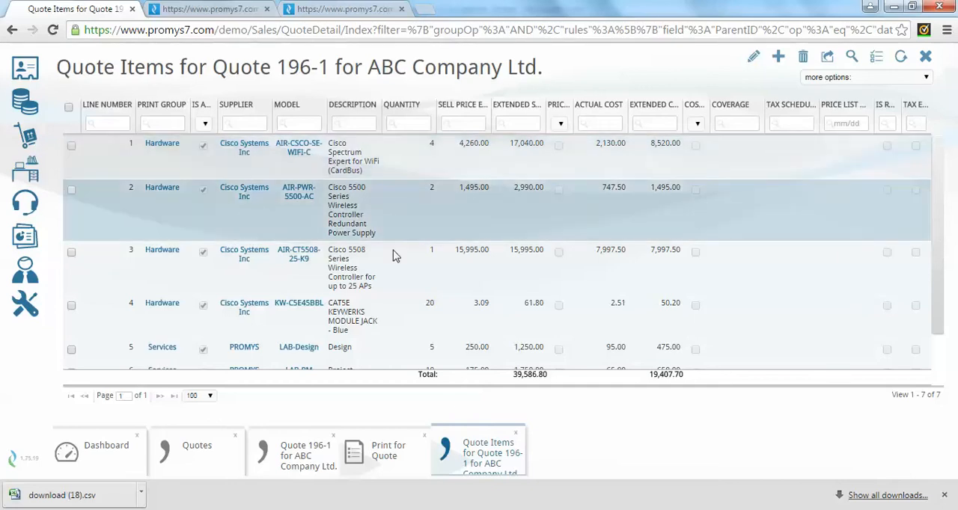
drag(938, 220, 944, 294)
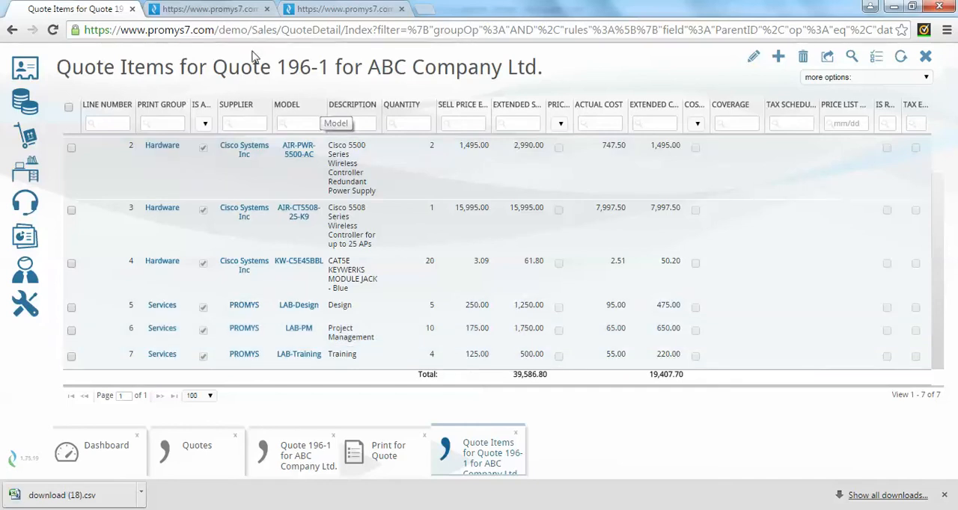
click(229, 10)
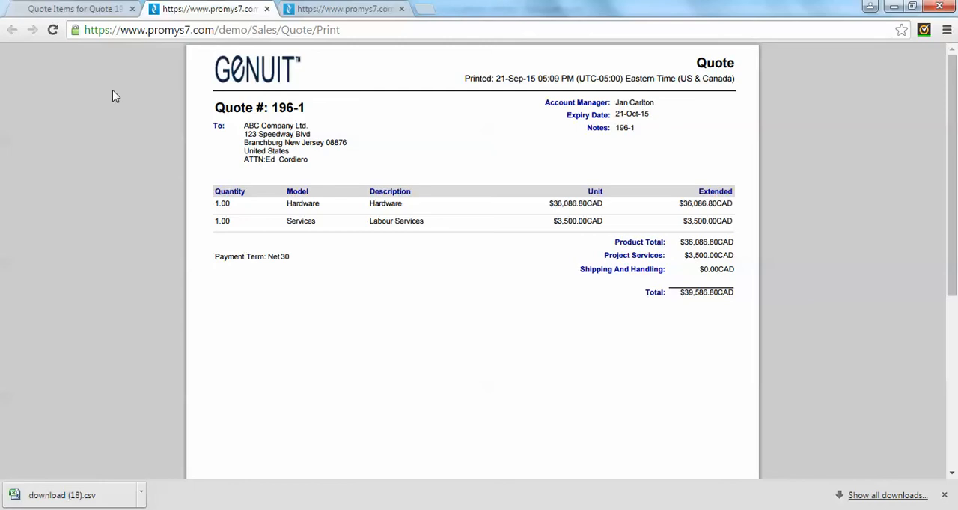
click(87, 14)
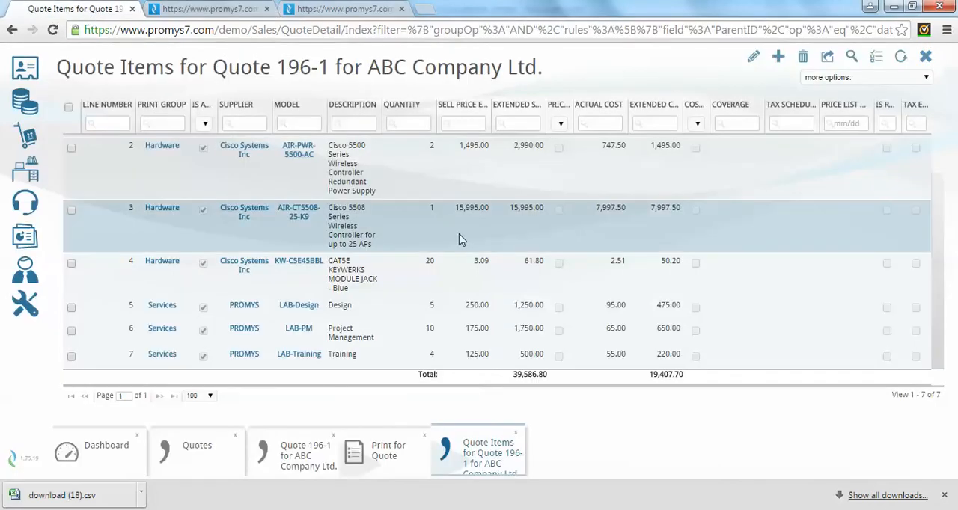
Create a sales order from the New barcode Opp quote and save it with its prefilled details.
click(314, 455)
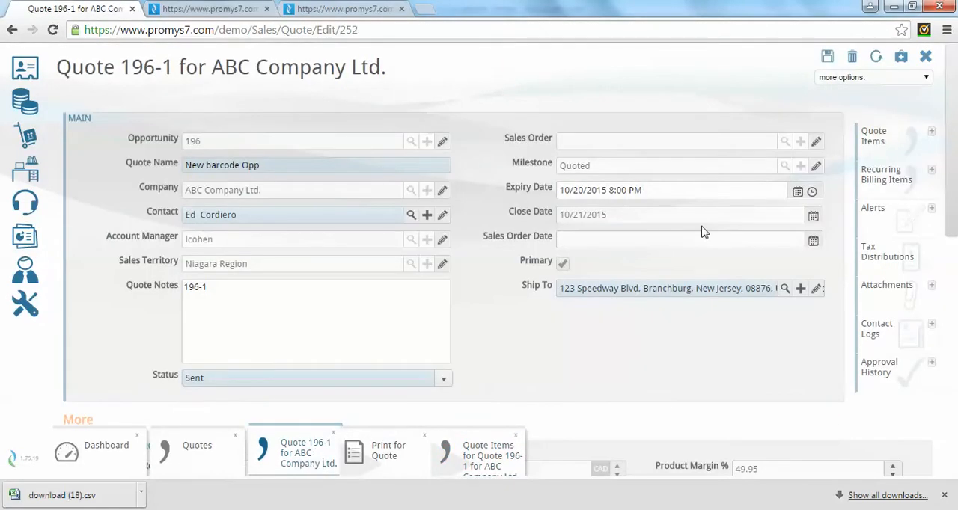
click(926, 79)
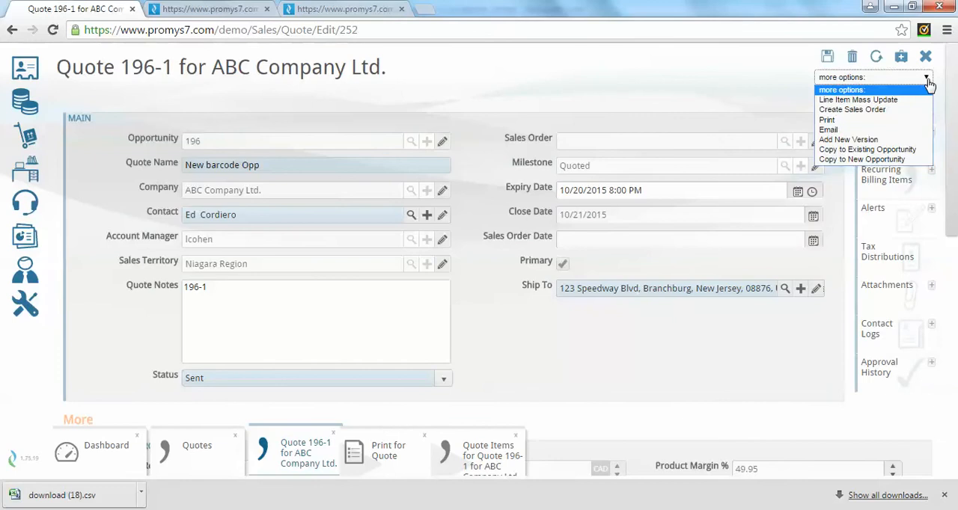
click(898, 110)
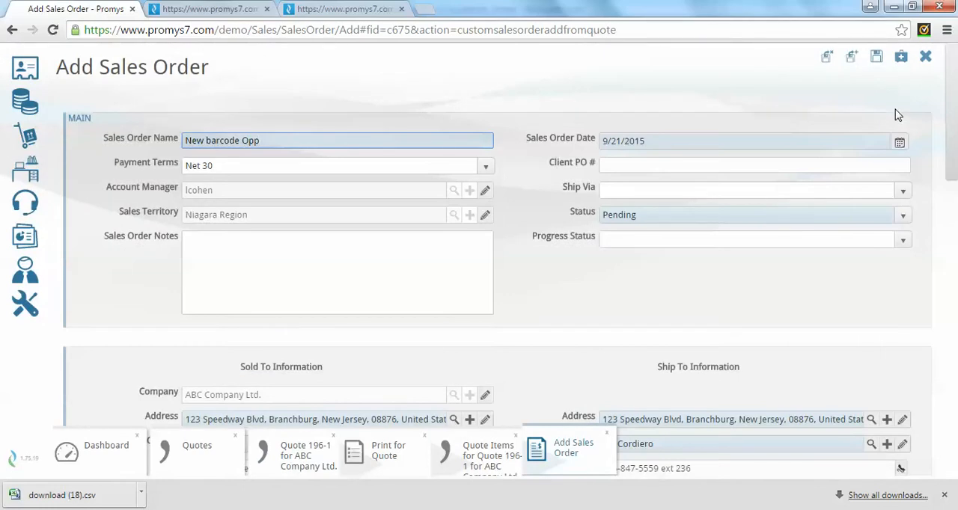
click(877, 60)
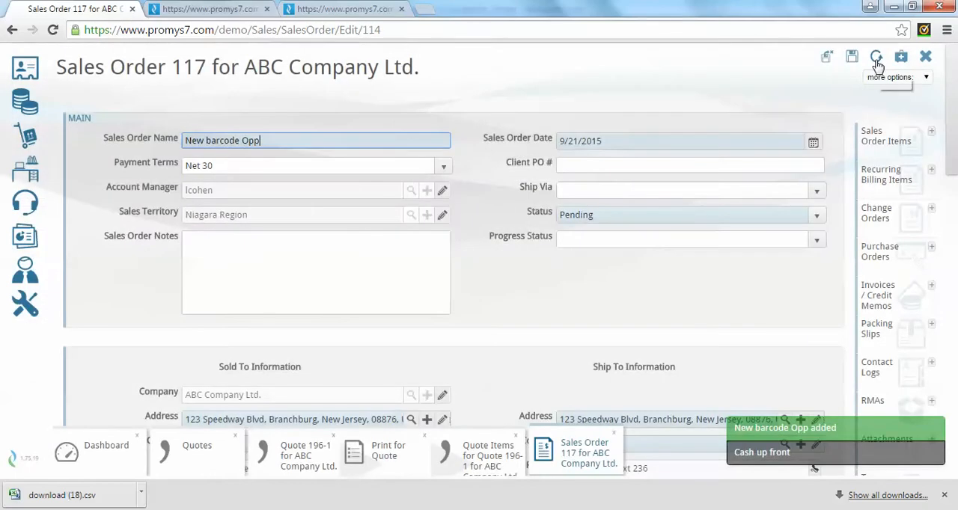
Review the new sales order's line items, and open SO Items Processing to check its processing options.
click(898, 148)
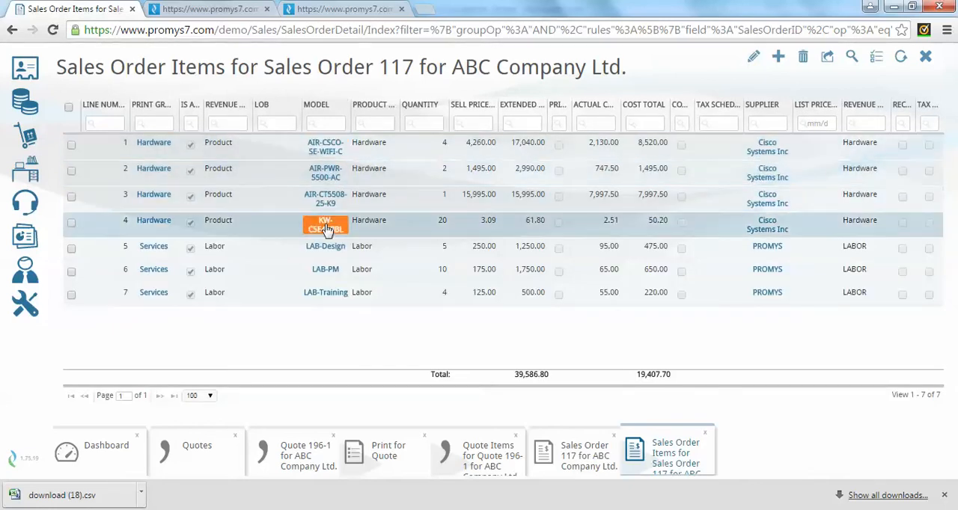
click(324, 297)
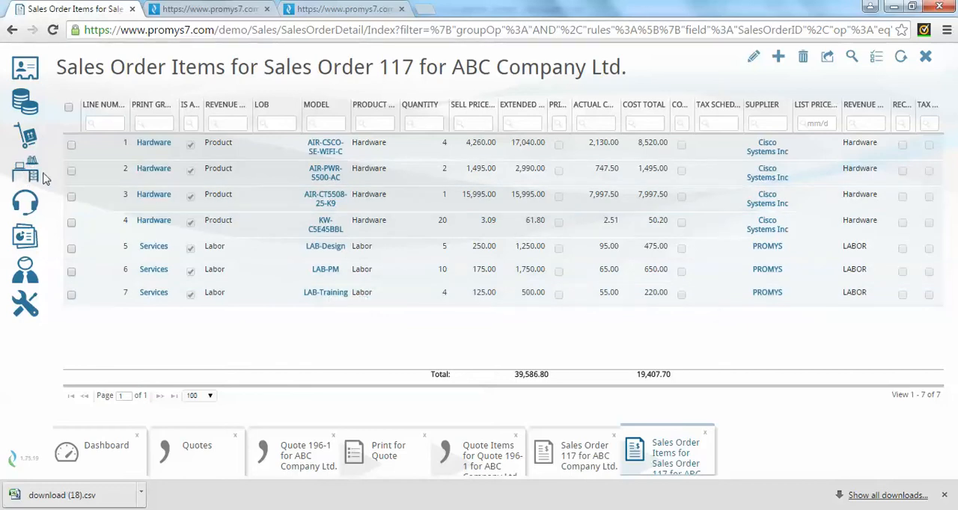
mouse_move(28, 144)
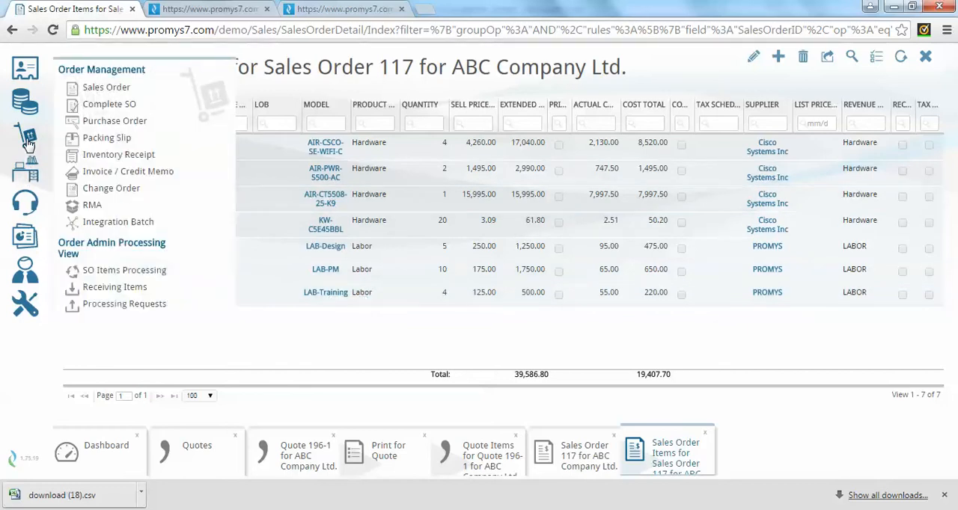
click(118, 271)
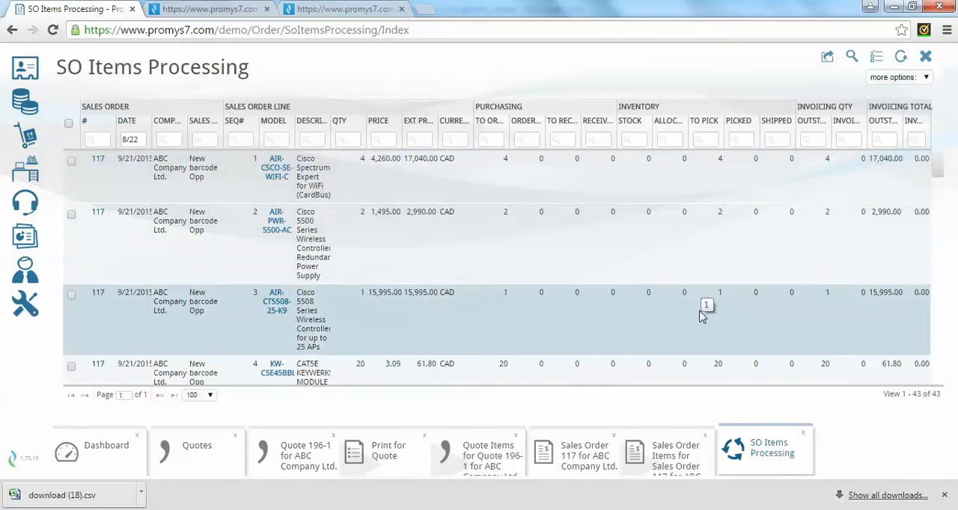
click(926, 78)
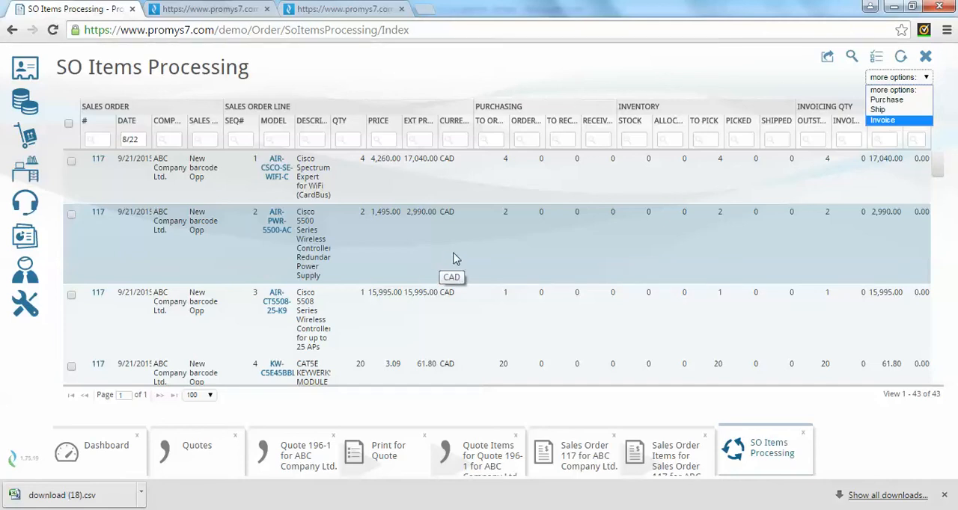
Create a multi item invoice from the New barcode Opp lines AIR-CSCO-SE-WIFI-C, AIR-PWR-5500-AC and LAB-PM.
click(71, 160)
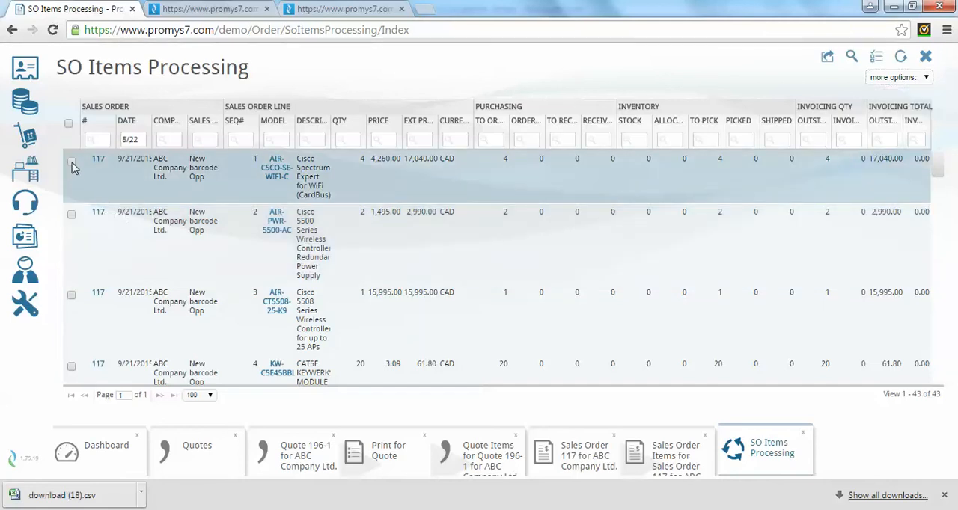
click(72, 214)
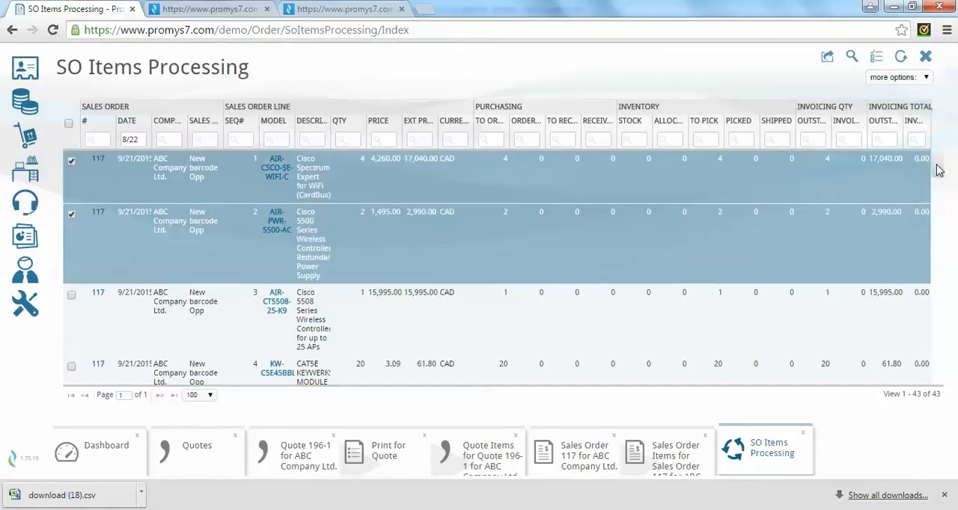
drag(938, 166, 942, 192)
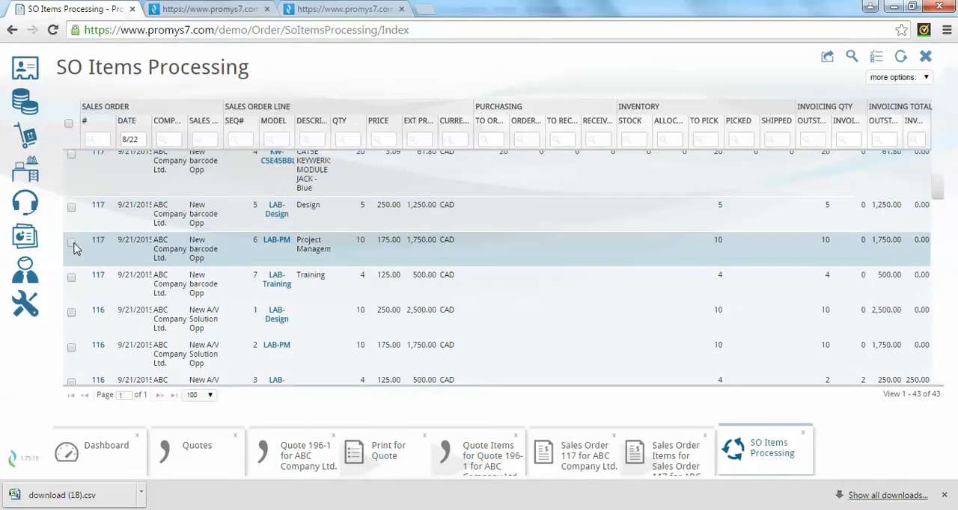
click(73, 243)
click(926, 78)
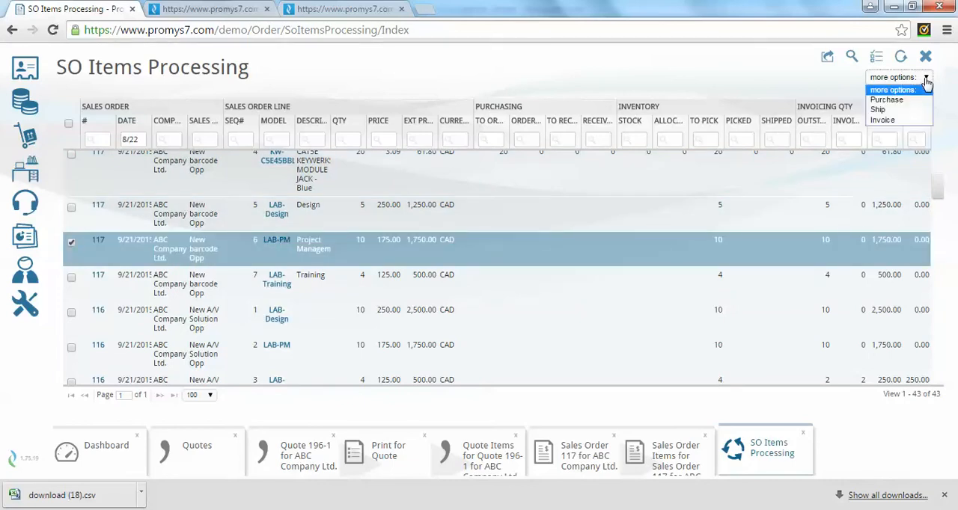
click(894, 120)
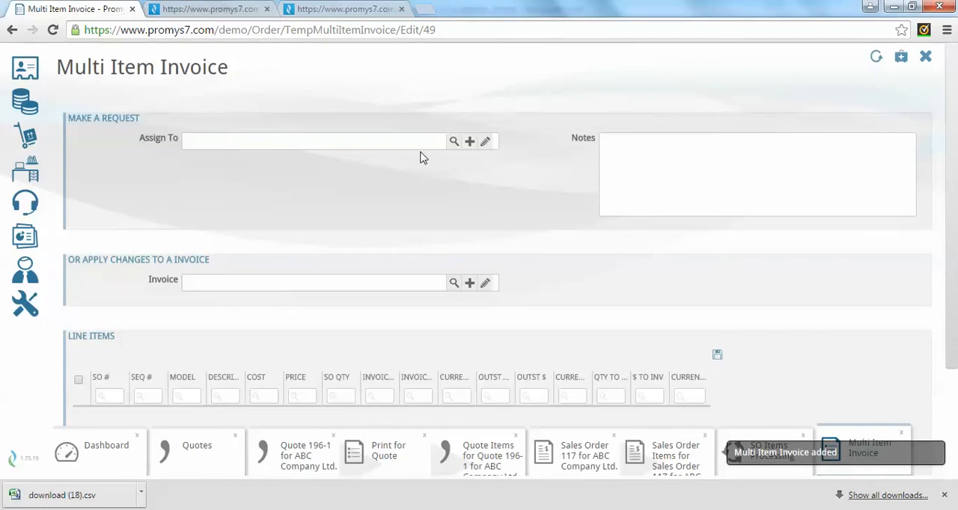
Assign the invoice request to the account manager and add the note "These are ready to be invoiced".
click(374, 137)
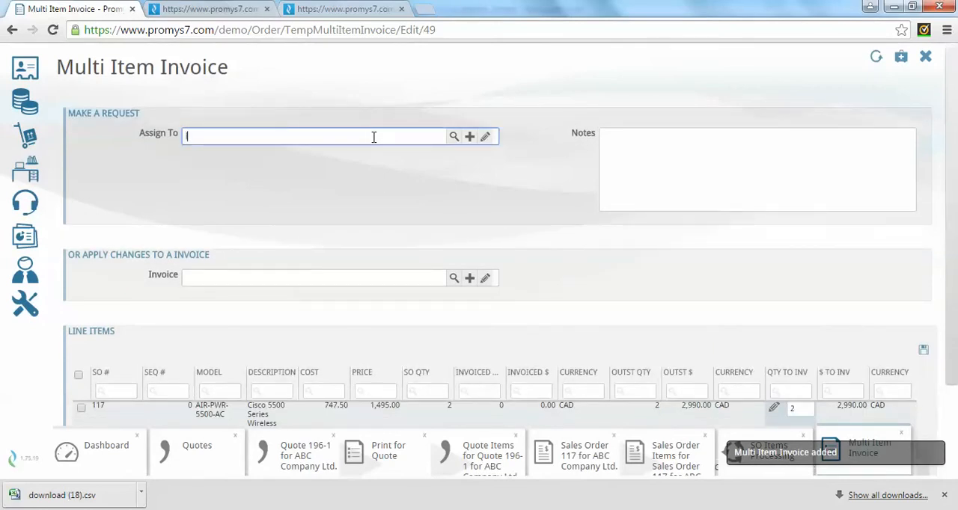
text(lc)
click(276, 167)
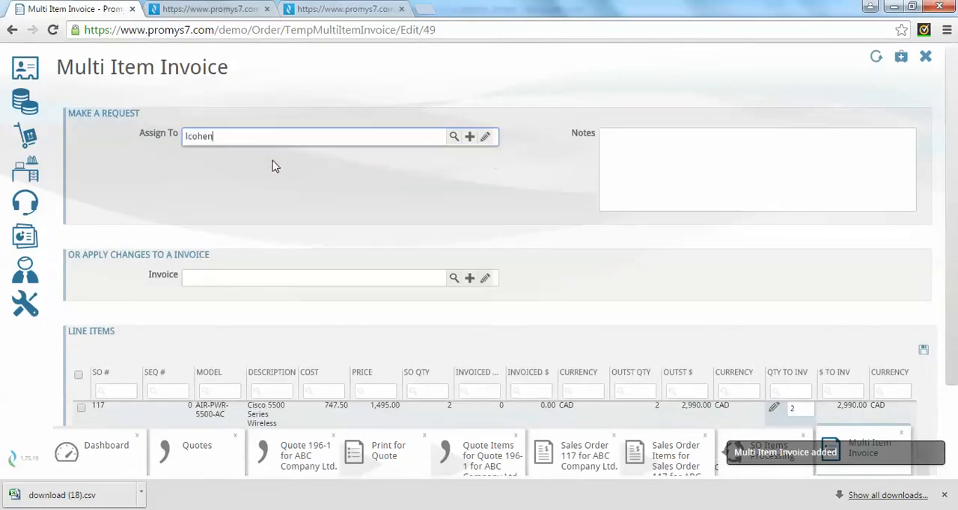
click(657, 145)
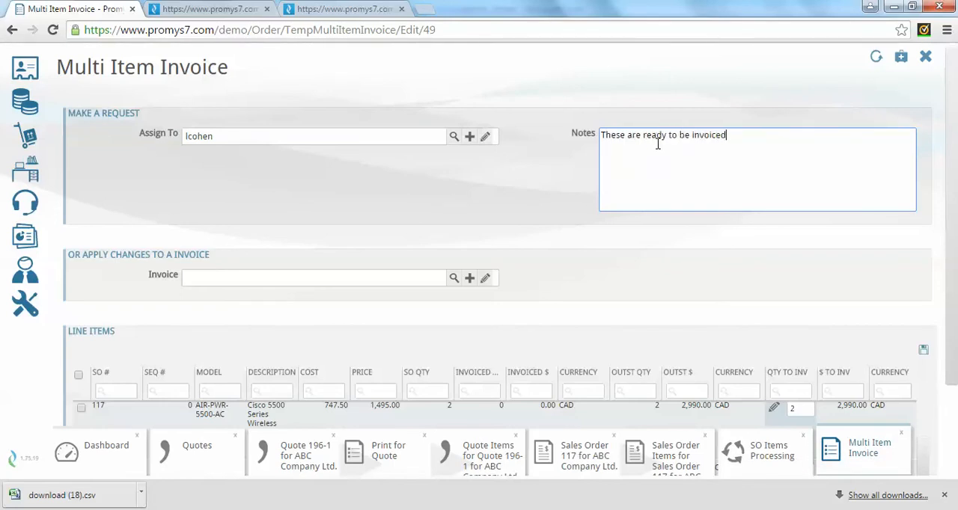
Select the AIR-CSCO-SE-WIFI-C and AIR-PWR-5500-AC lines for the invoice request.
scroll(739, 227, down, 2)
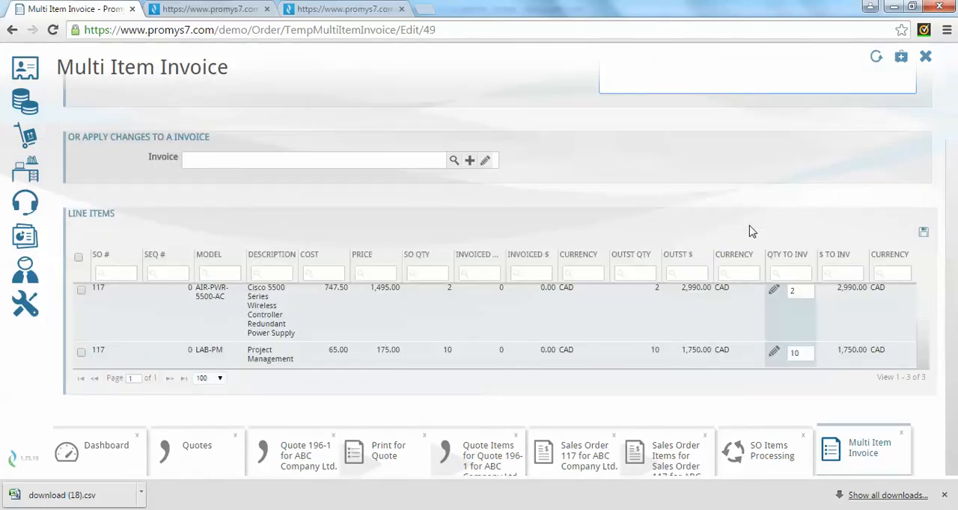
drag(925, 330, 926, 285)
click(81, 295)
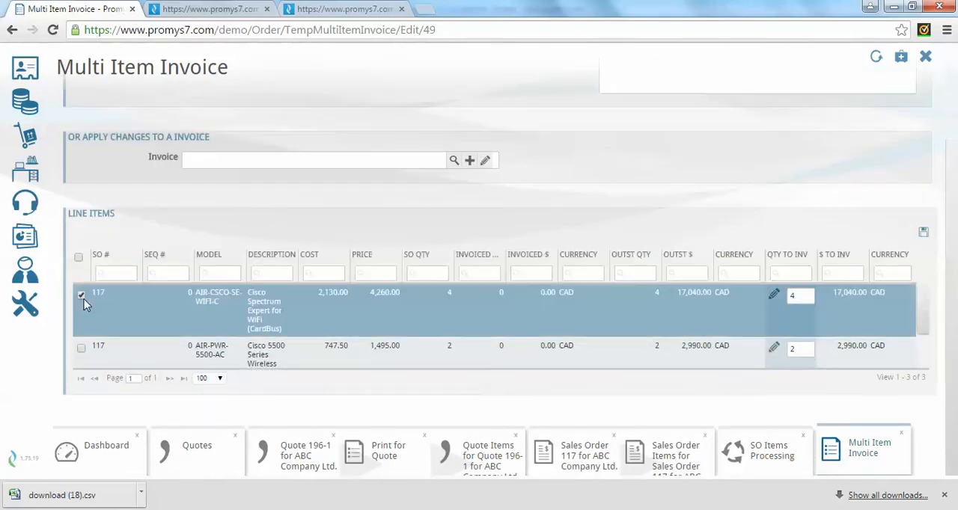
click(80, 347)
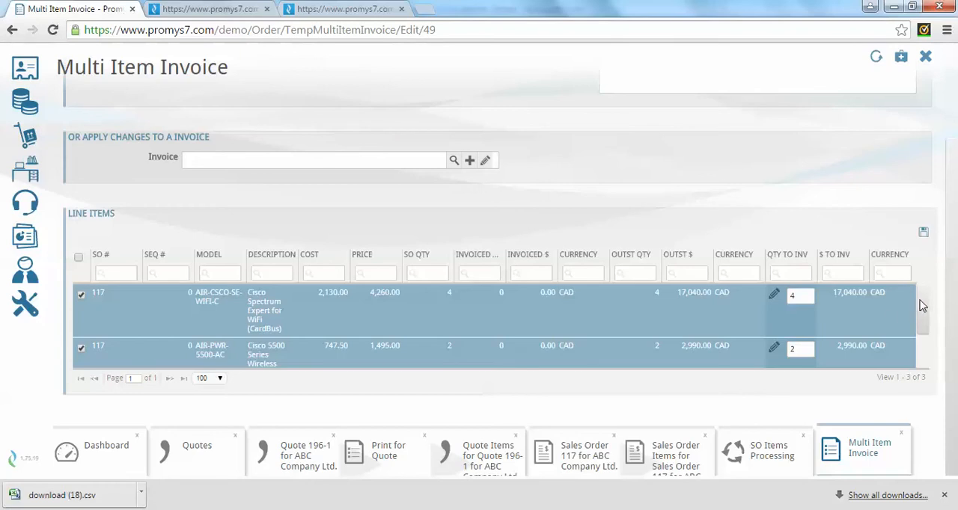
Include the LAB-PM line with a quantity to invoice of 5, and submit the invoice request.
drag(925, 306, 928, 350)
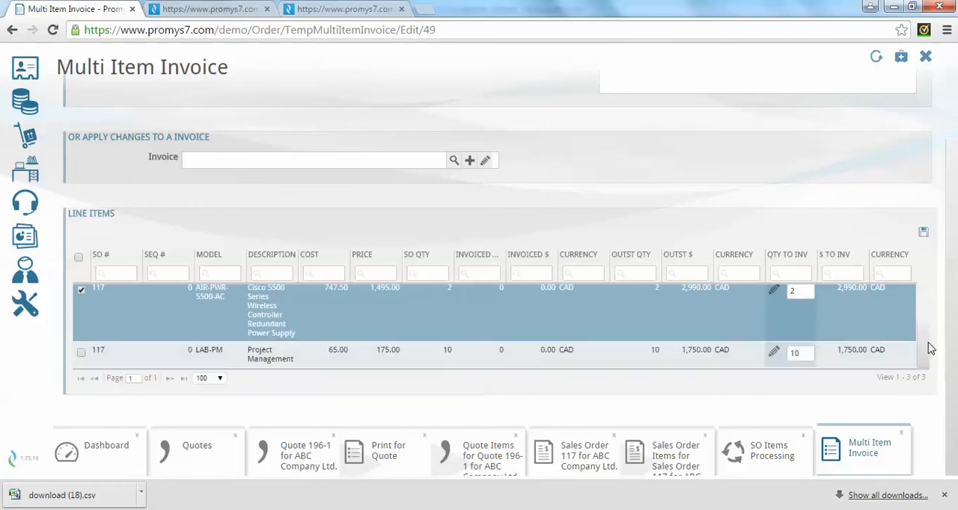
click(81, 353)
double_click(791, 352)
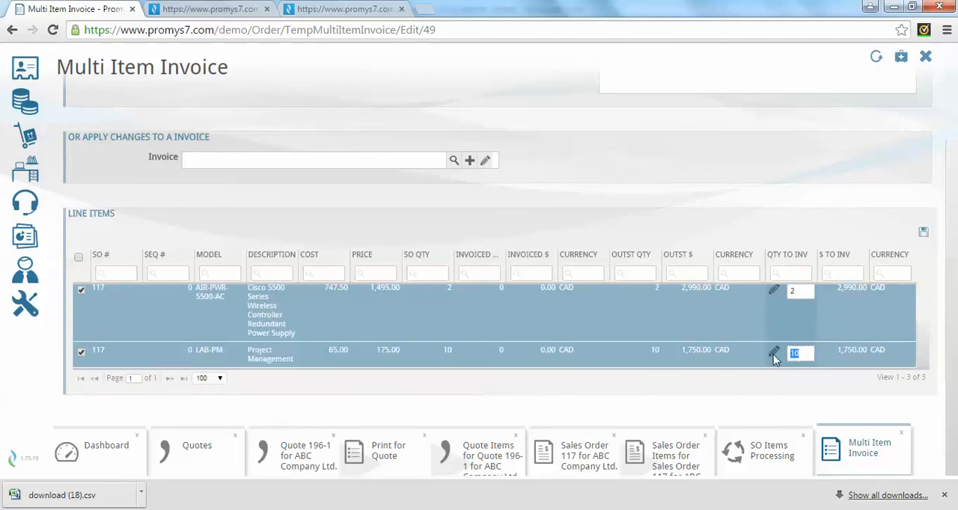
click(923, 235)
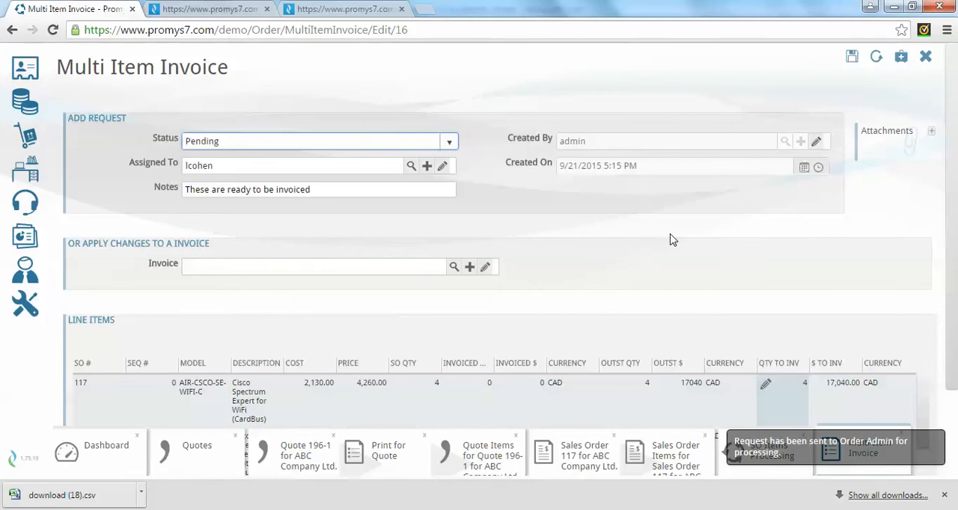
Review the quantities and amounts to invoice on the submitted request's line items.
scroll(733, 239, down, 3)
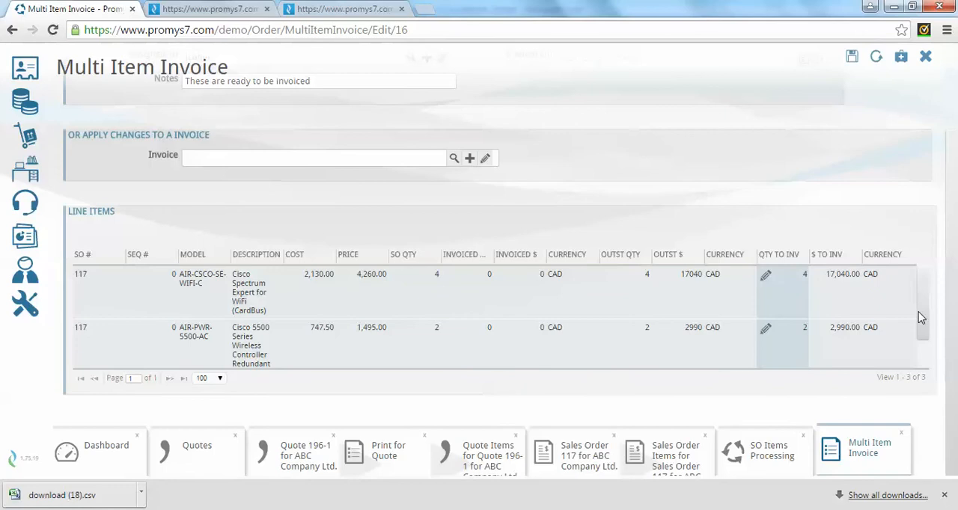
drag(922, 311, 926, 289)
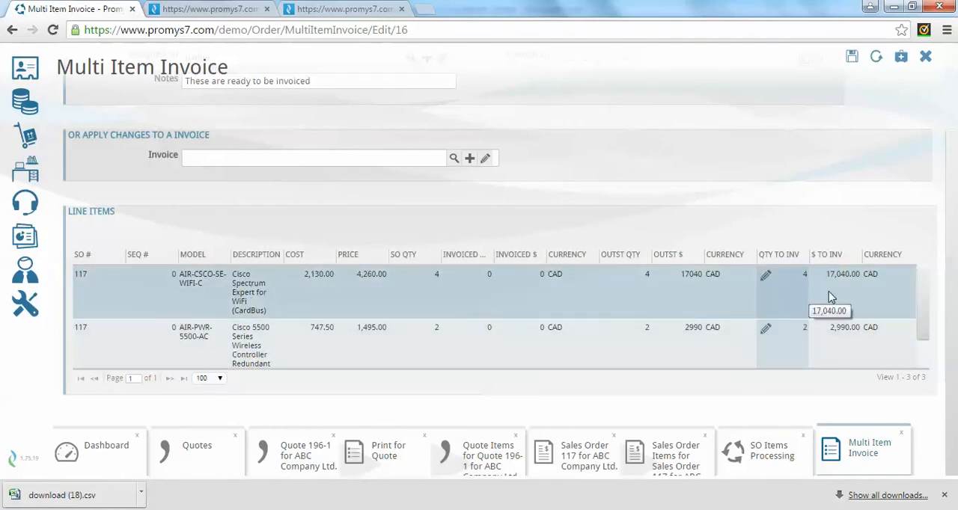
drag(928, 283, 928, 325)
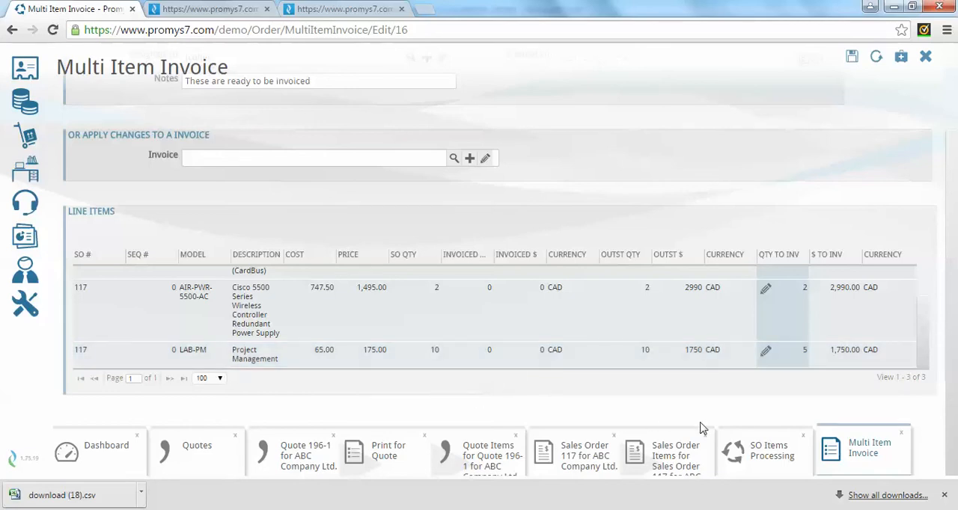
Start a project from the ABC Company Ltd. sales order and try to save it with its prefilled details.
click(588, 458)
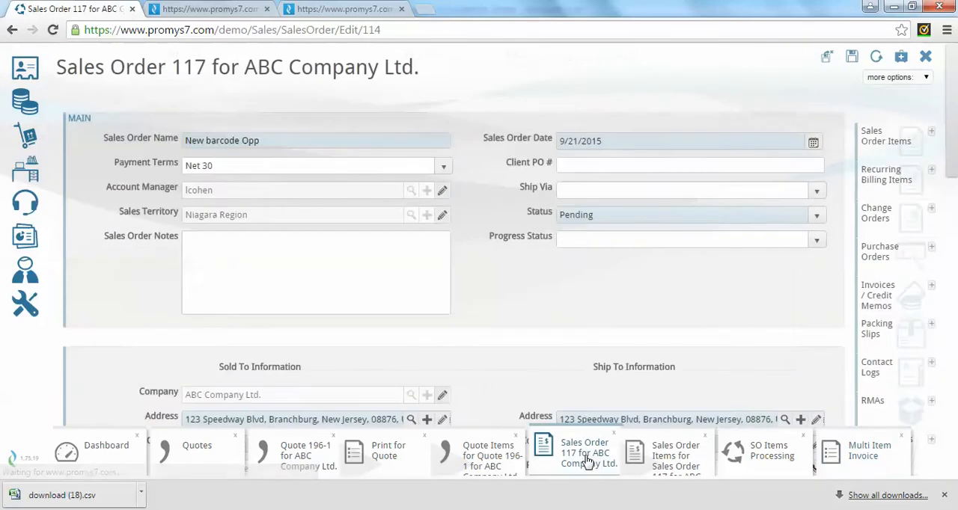
click(921, 78)
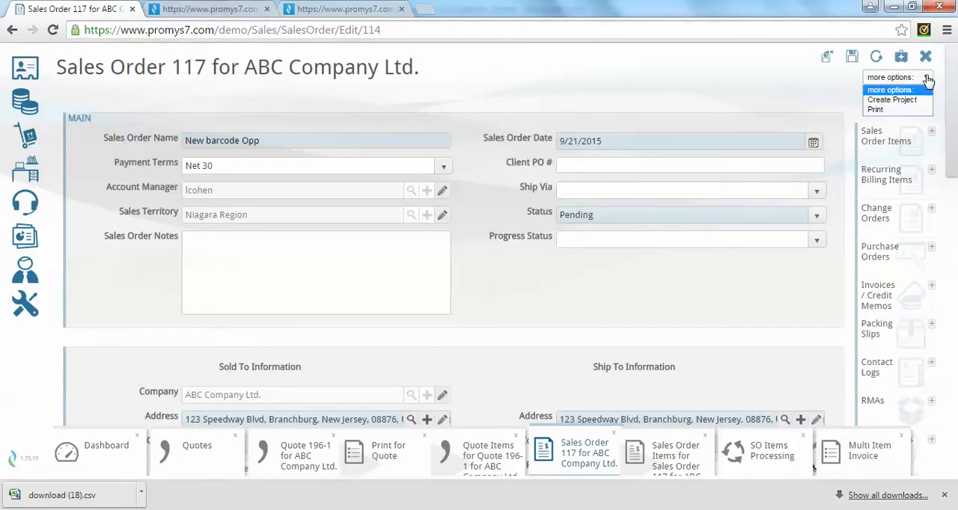
click(892, 100)
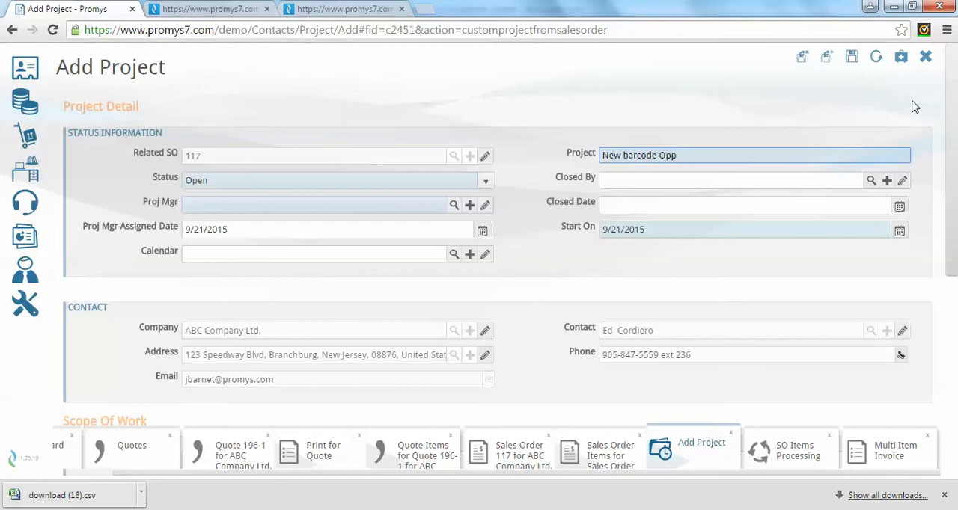
click(853, 57)
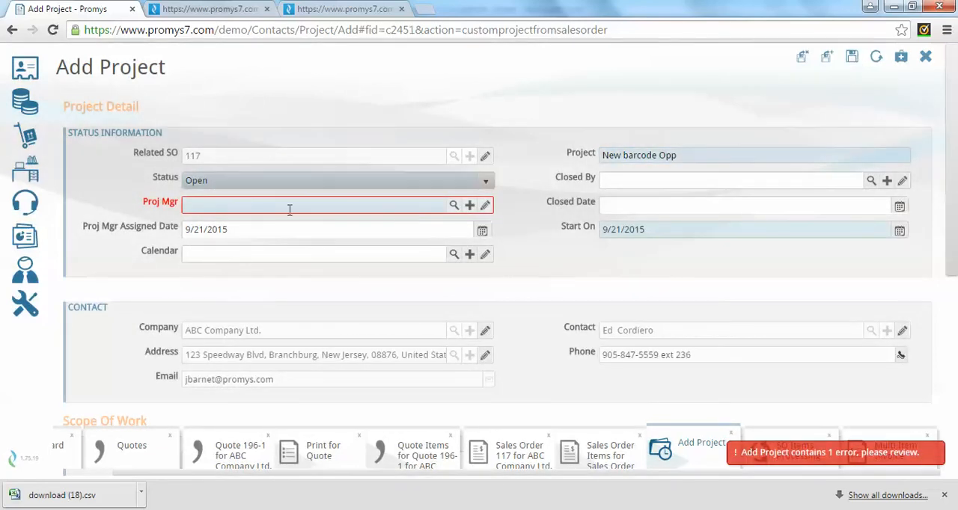
Set the account manager as the new project's project manager and save the project.
click(227, 205)
text(l)
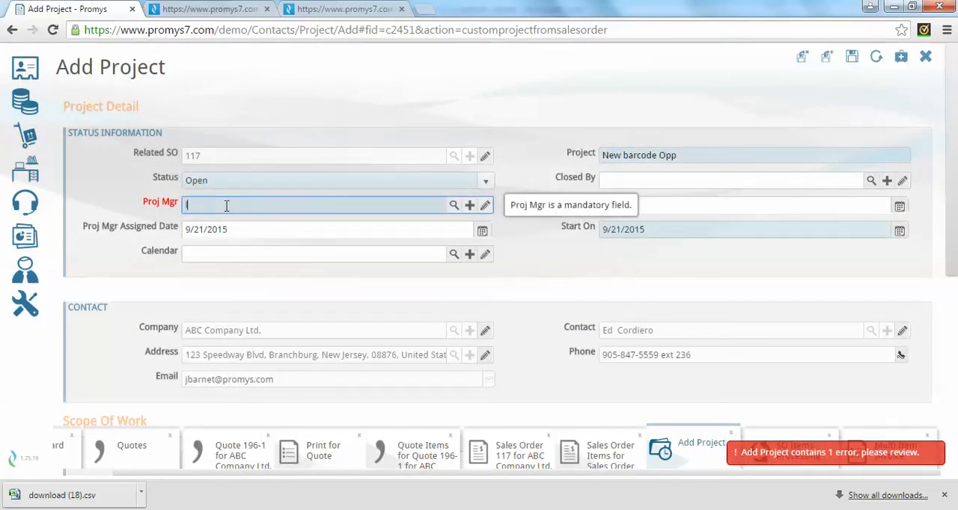
text(c)
click(204, 227)
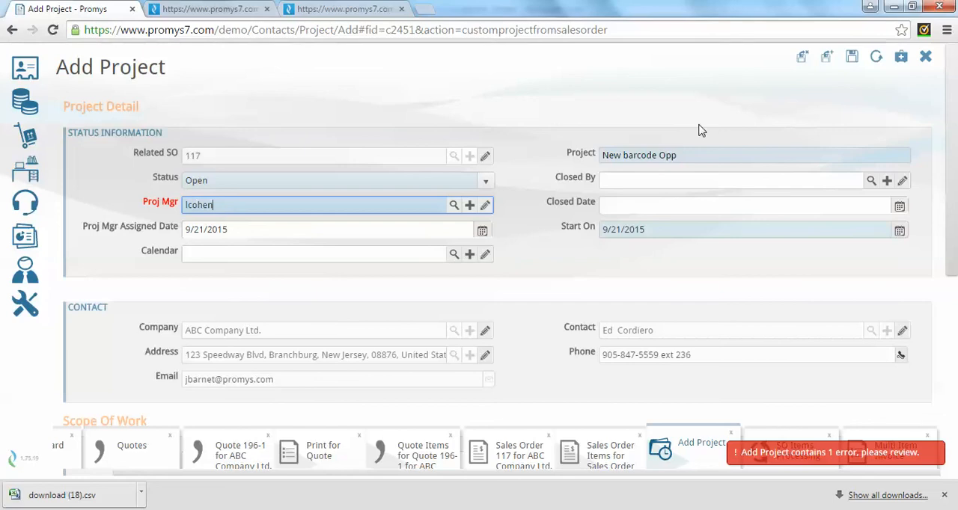
click(854, 60)
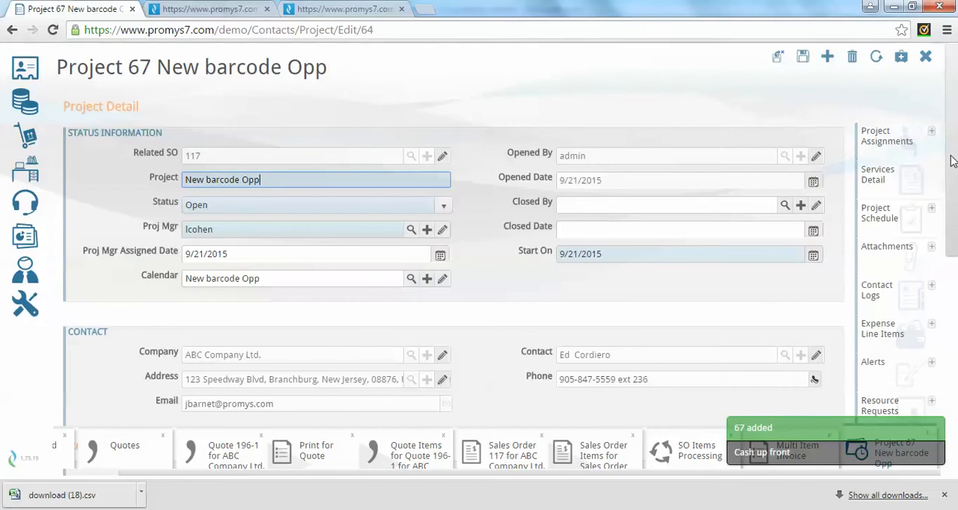
Apply Project Template #2 to the schedule of the New barcode Opp project.
mouse_move(952, 161)
mouse_down()
mouse_move(955, 184)
mouse_move(953, 159)
mouse_up()
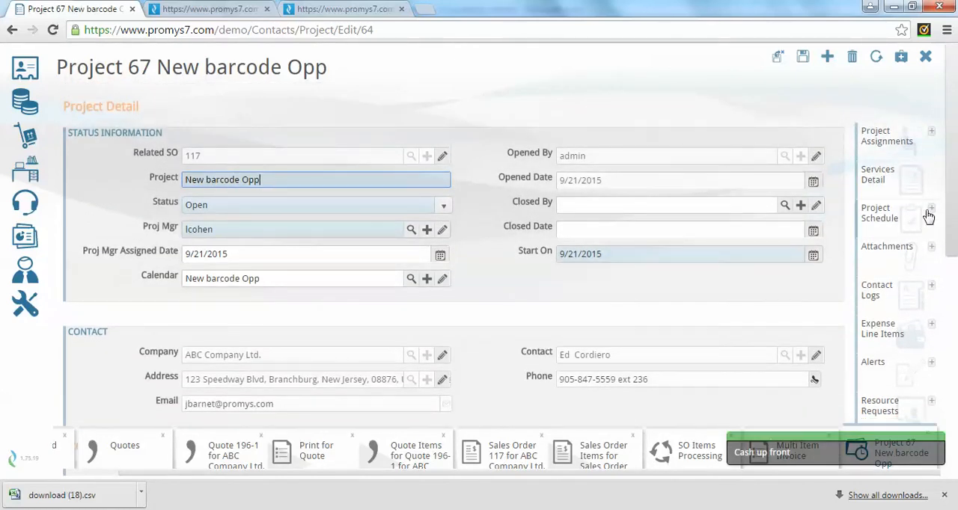
click(918, 216)
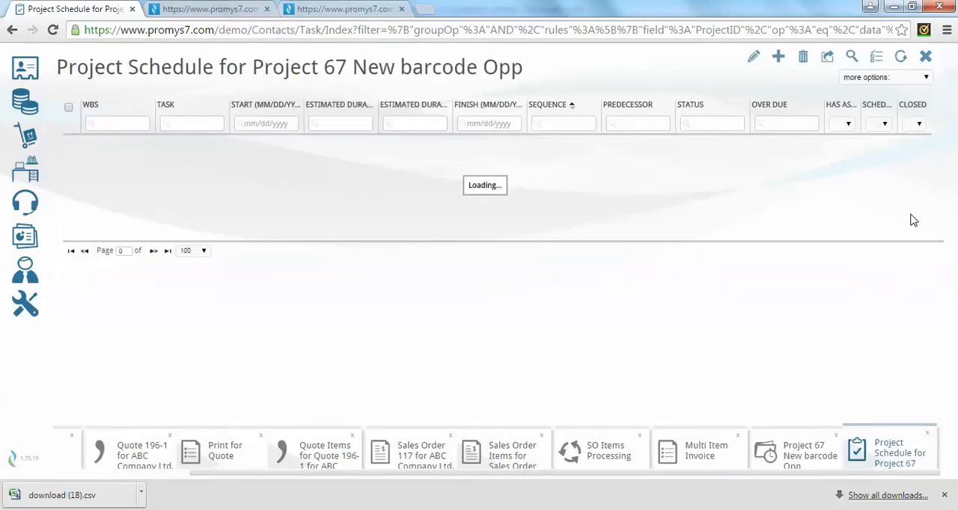
click(926, 80)
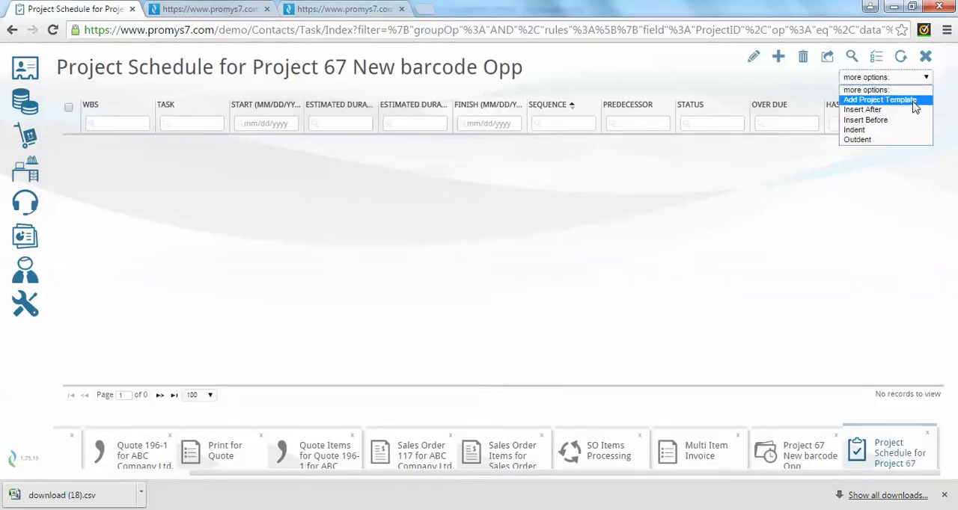
click(911, 100)
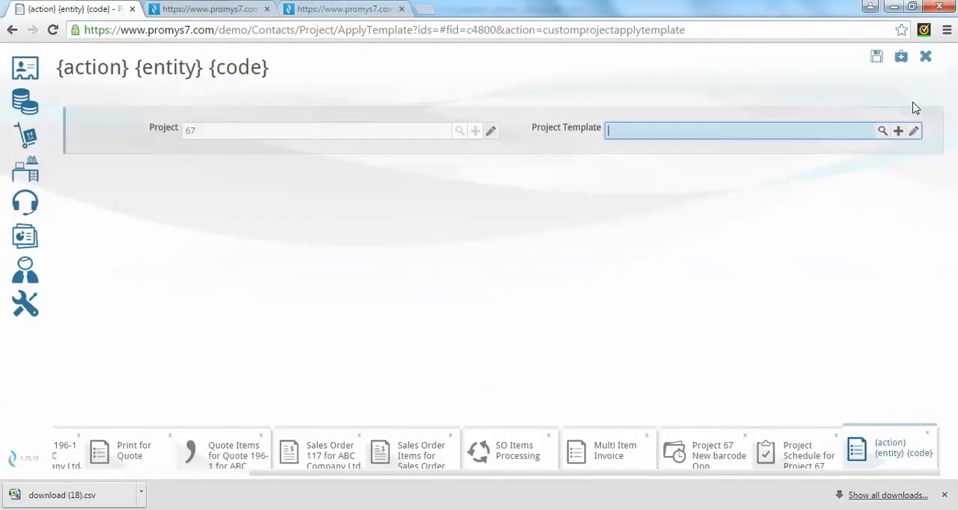
click(888, 132)
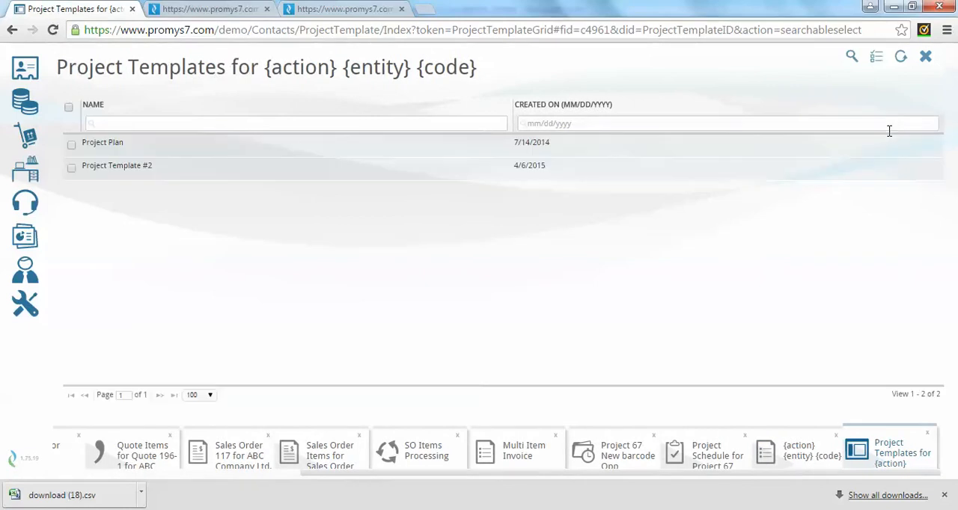
click(298, 171)
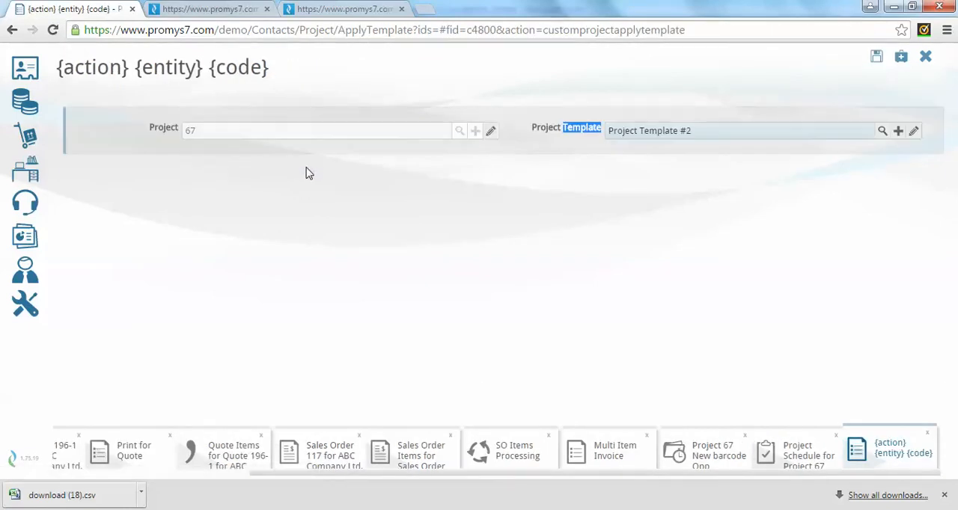
click(876, 57)
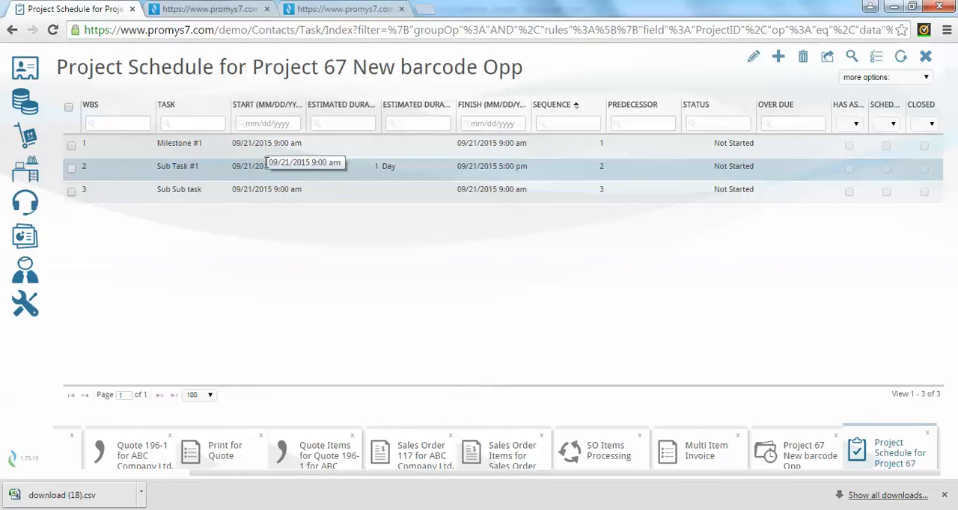
Add a project assignment to the New barcode Opp project, set its duration to 5 hours, and try to save it.
click(789, 454)
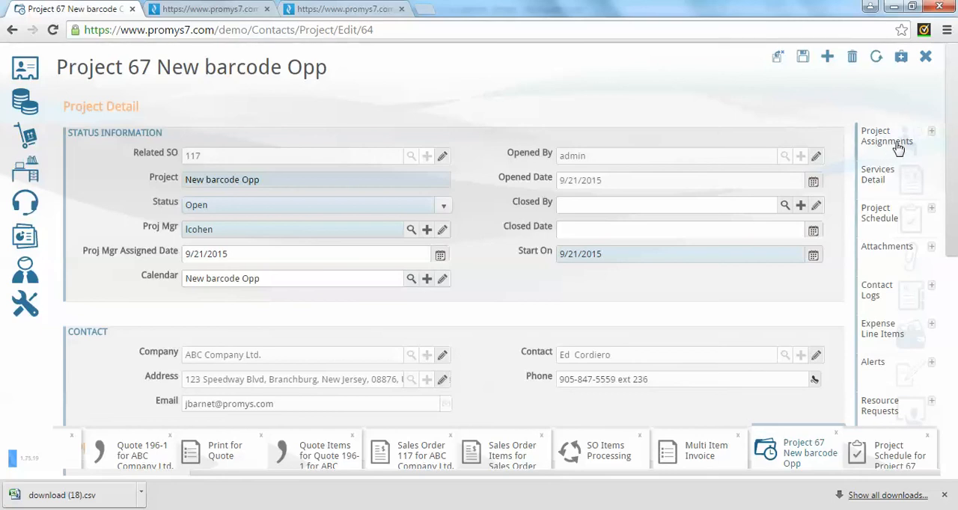
click(931, 133)
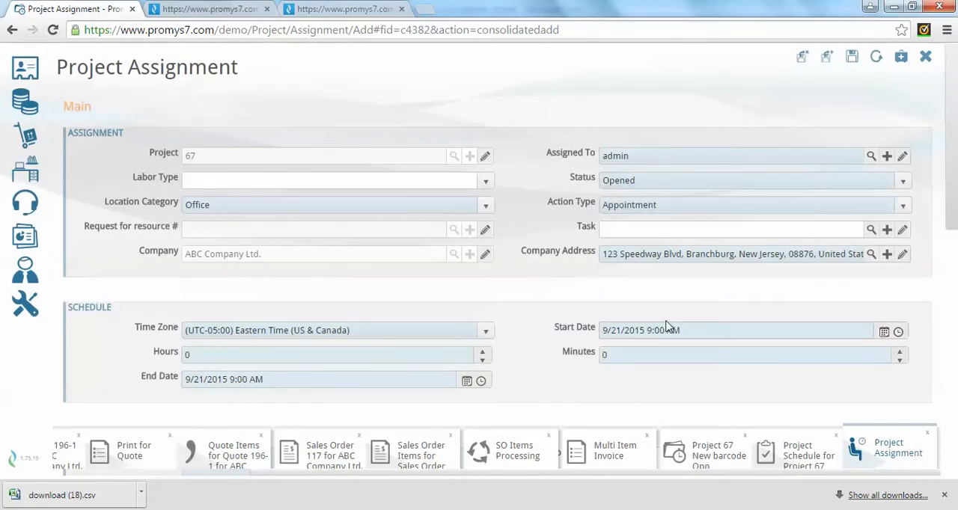
click(169, 357)
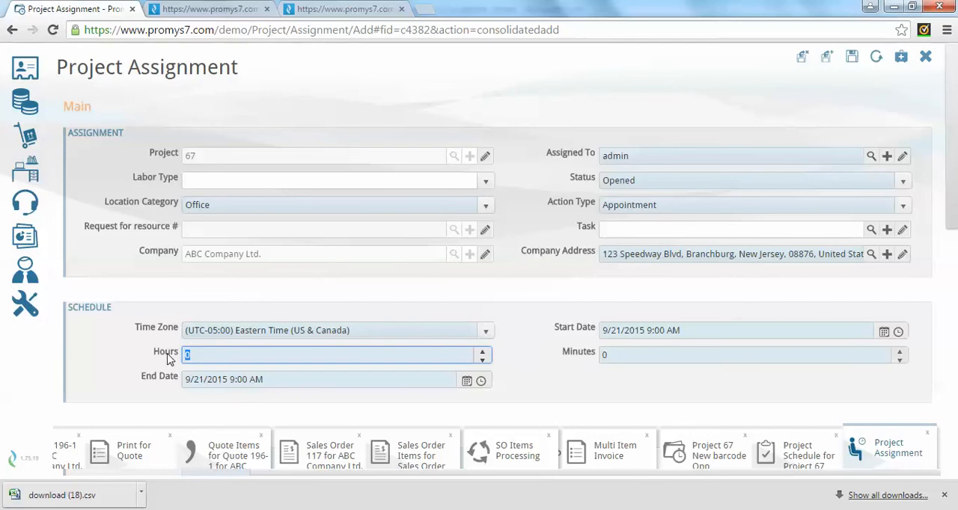
text(5)
click(379, 302)
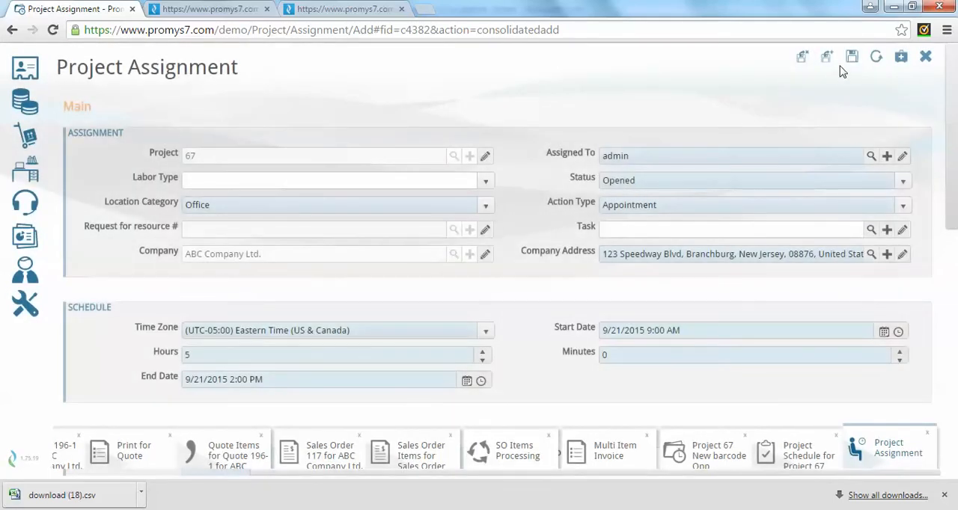
click(852, 57)
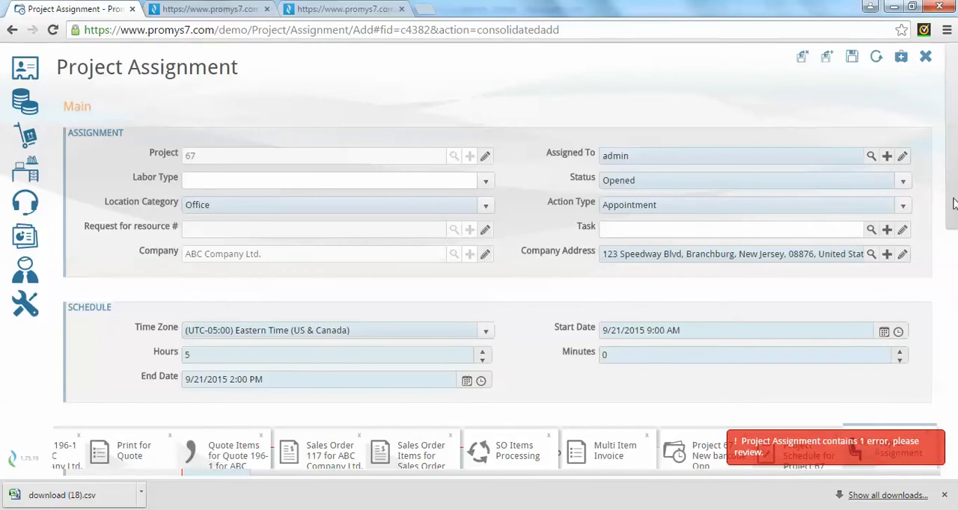
Enter "have design meeting with customer" as the assignment's requested work and save the assignment.
drag(953, 203, 953, 238)
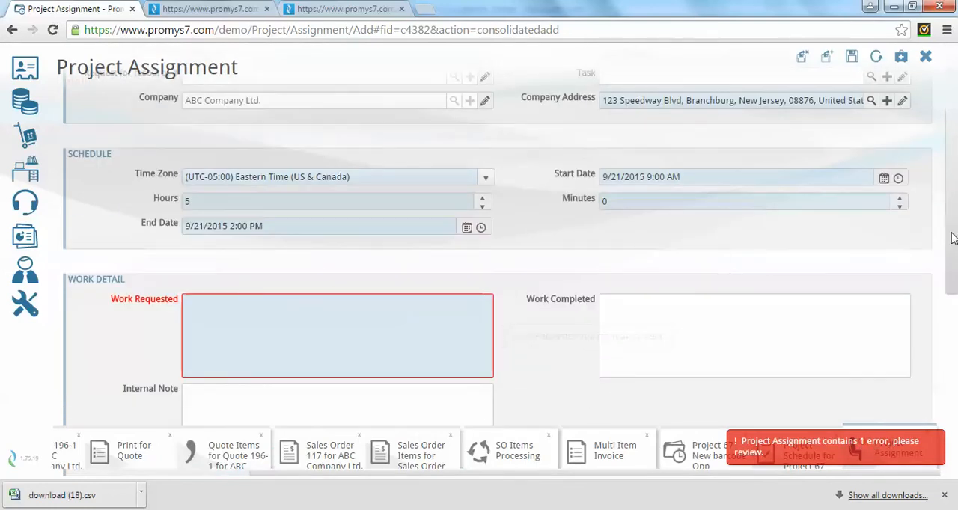
scroll(948, 154, up, 3)
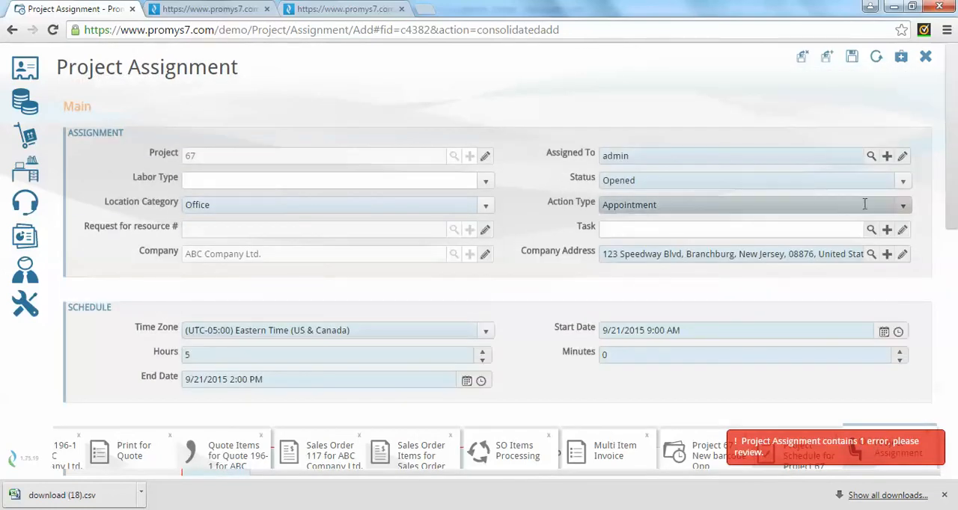
click(903, 205)
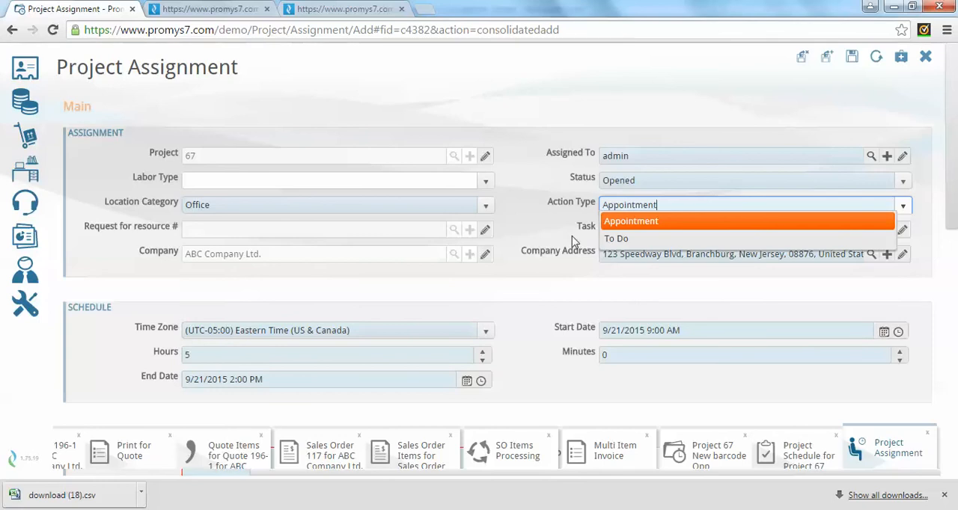
scroll(516, 225, down, 3)
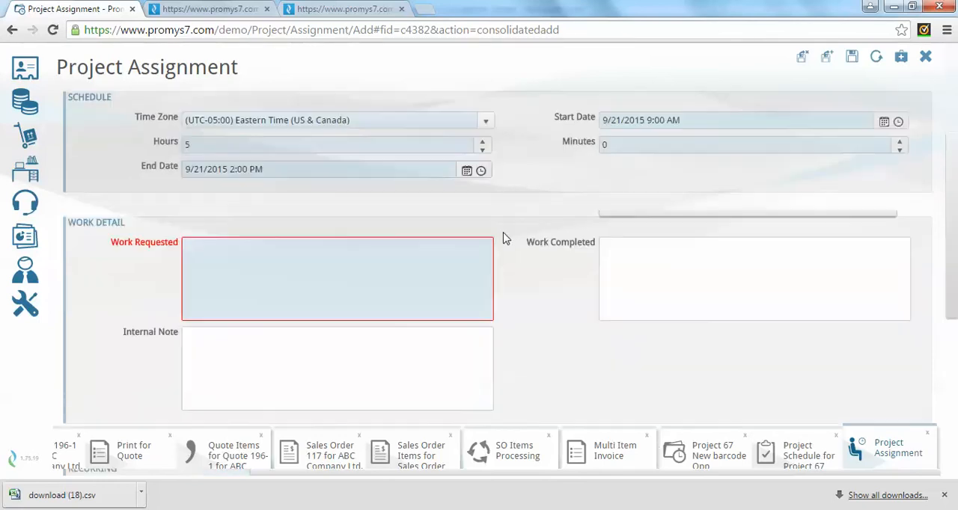
click(249, 245)
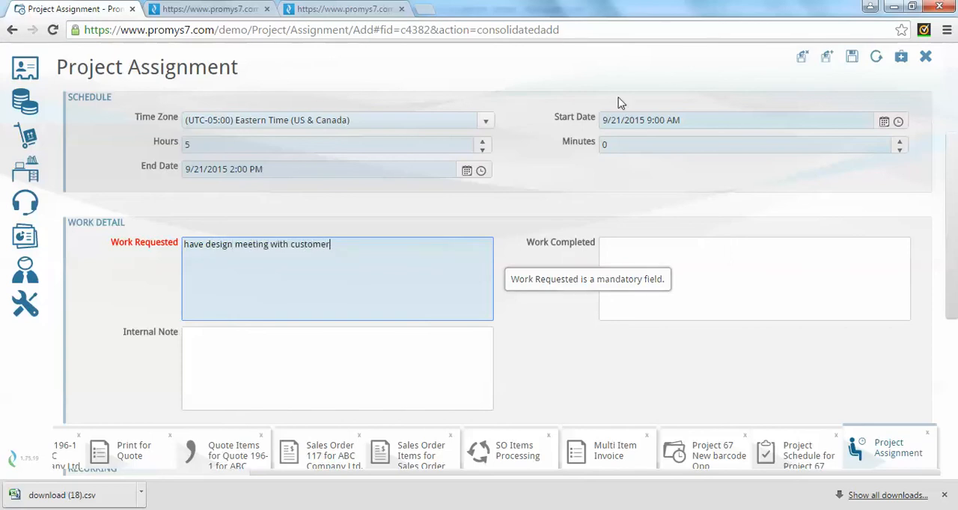
click(852, 60)
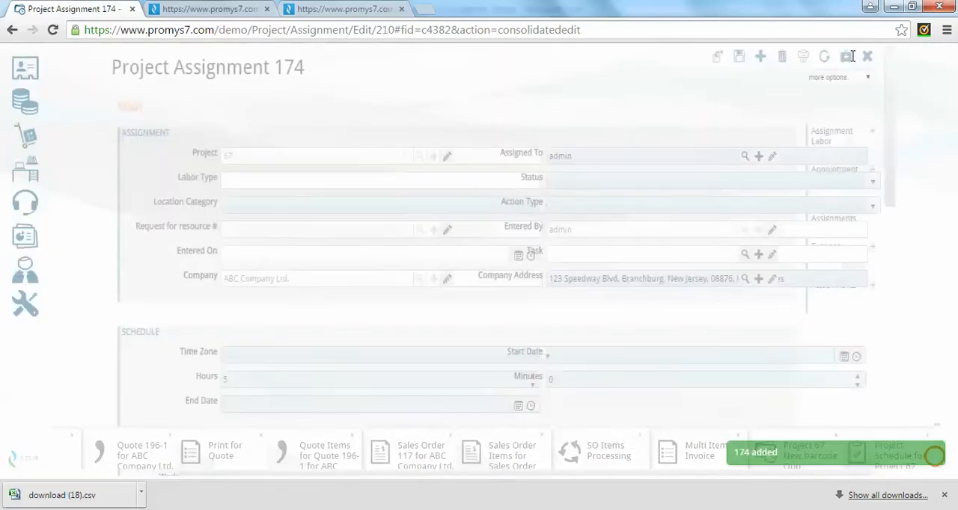
double_click(578, 157)
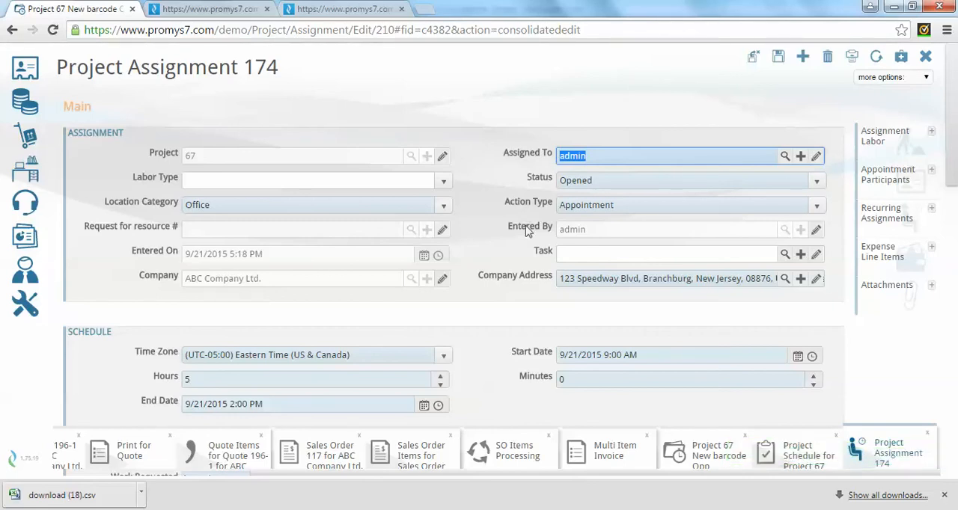
Start a labor entry on the design meeting assignment and choose LAB-Design as its model.
scroll(490, 254, down, 2)
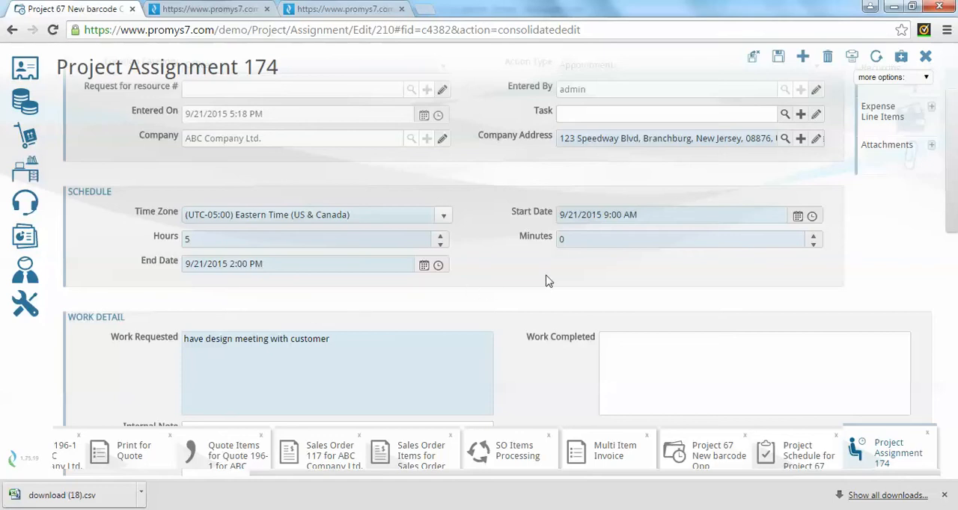
scroll(621, 225, up, 1)
scroll(621, 224, up, 1)
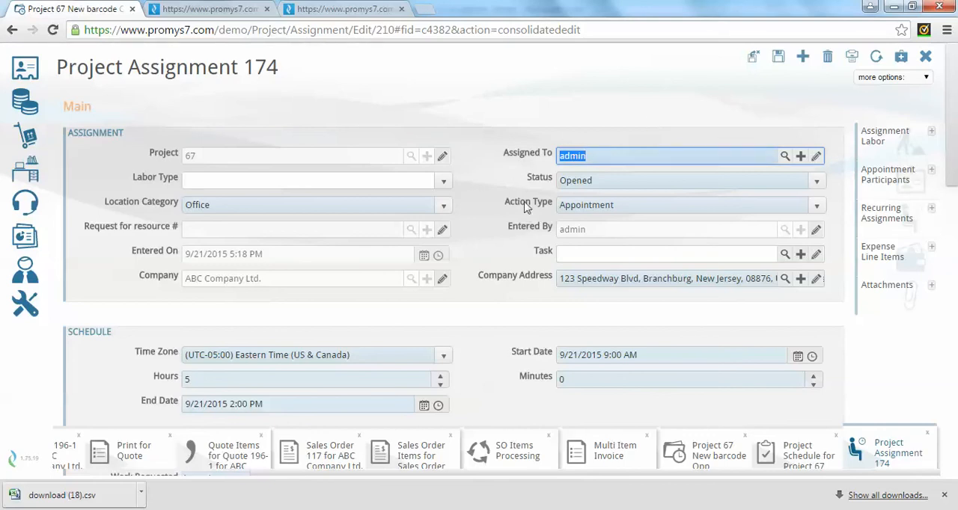
scroll(376, 327, down, 2)
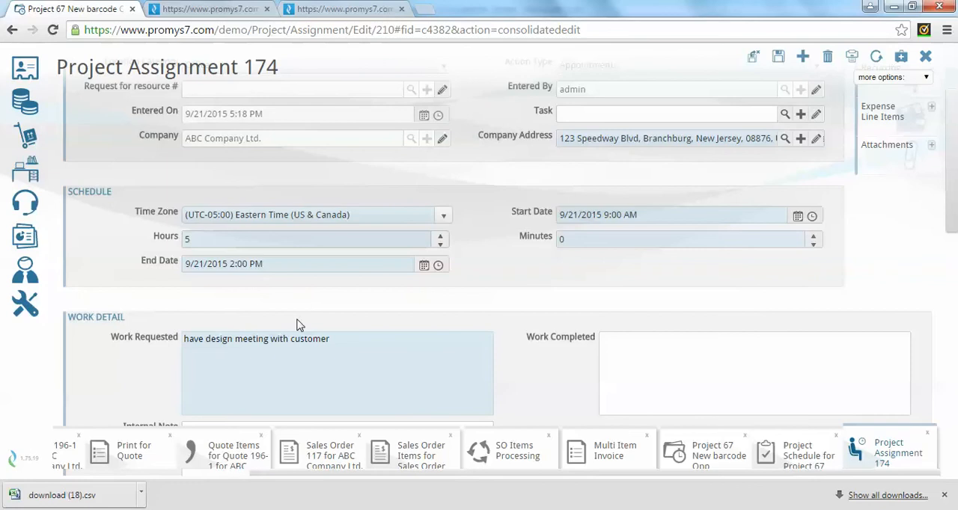
scroll(265, 343, up, 2)
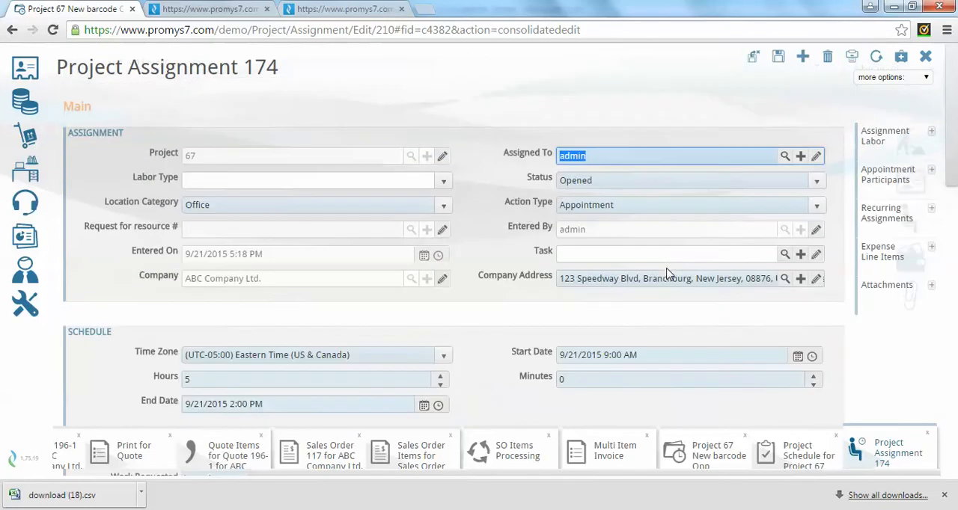
click(930, 134)
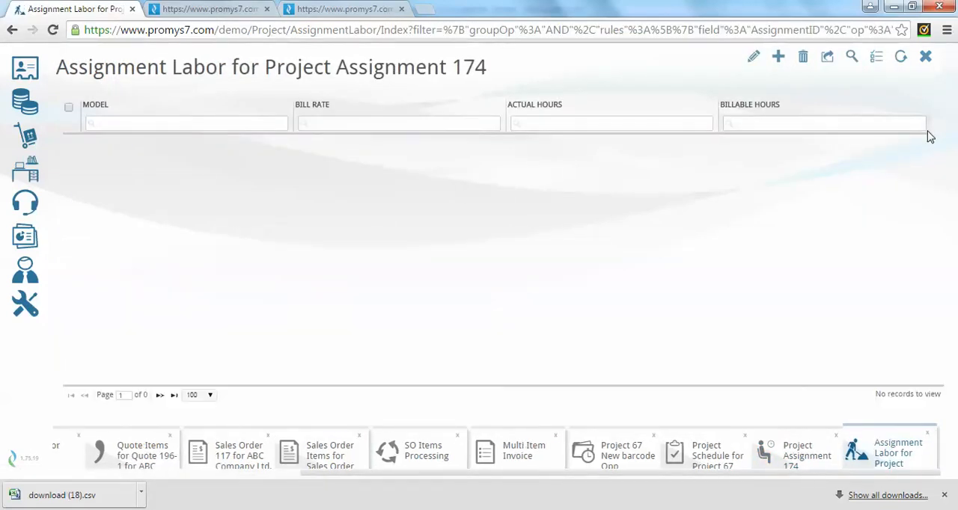
click(777, 58)
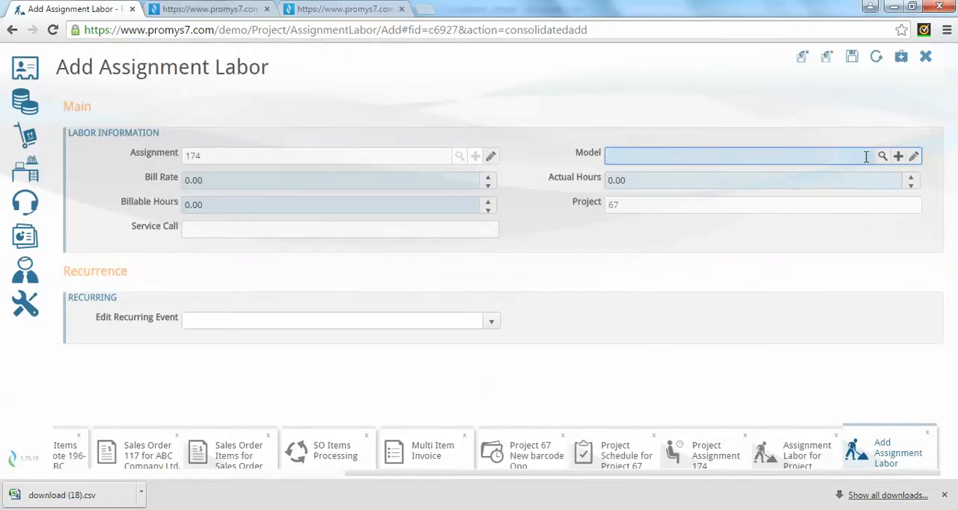
click(883, 156)
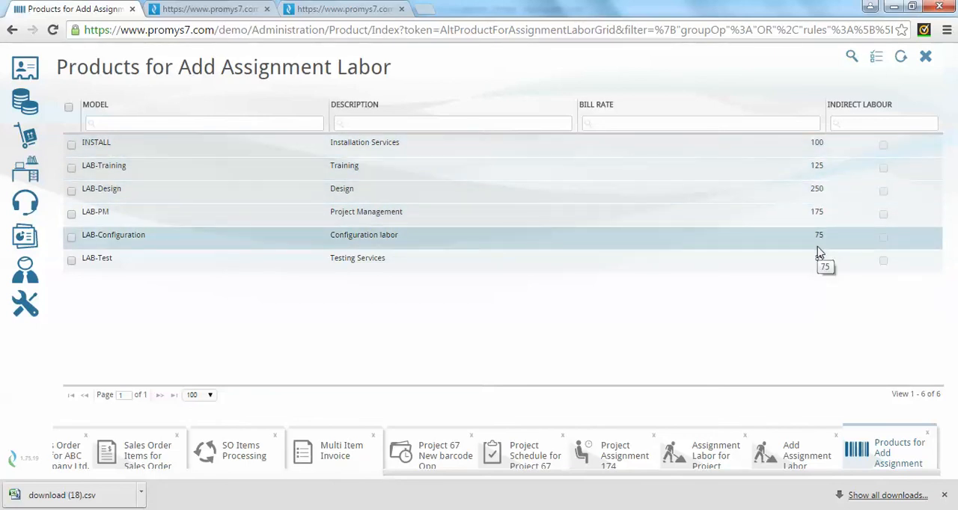
double_click(482, 193)
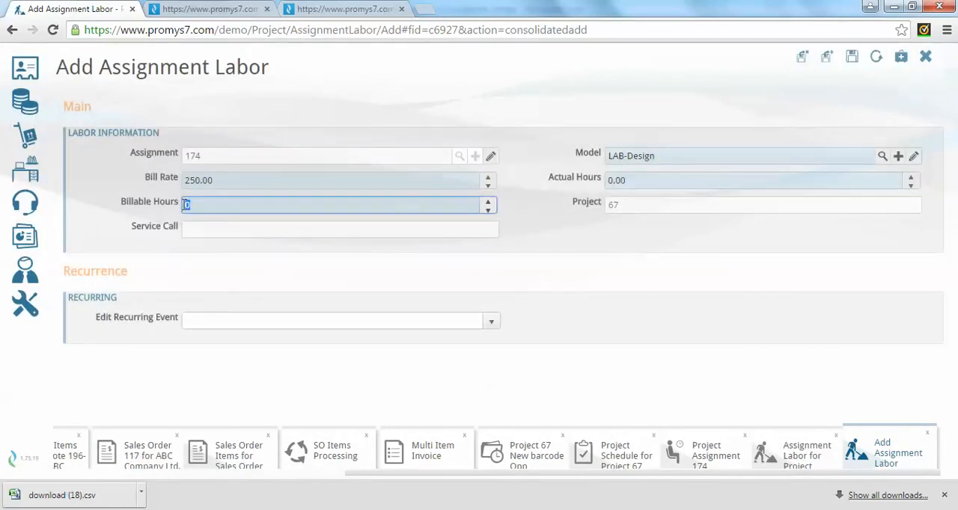
Set the labor entry's billable hours to 5, save it, and return to the project assignment.
text(5)
click(853, 60)
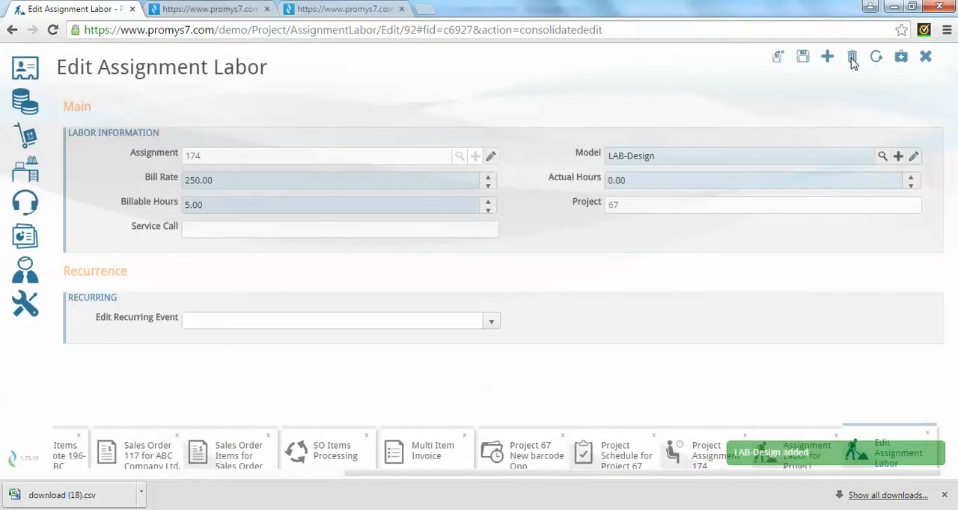
click(926, 58)
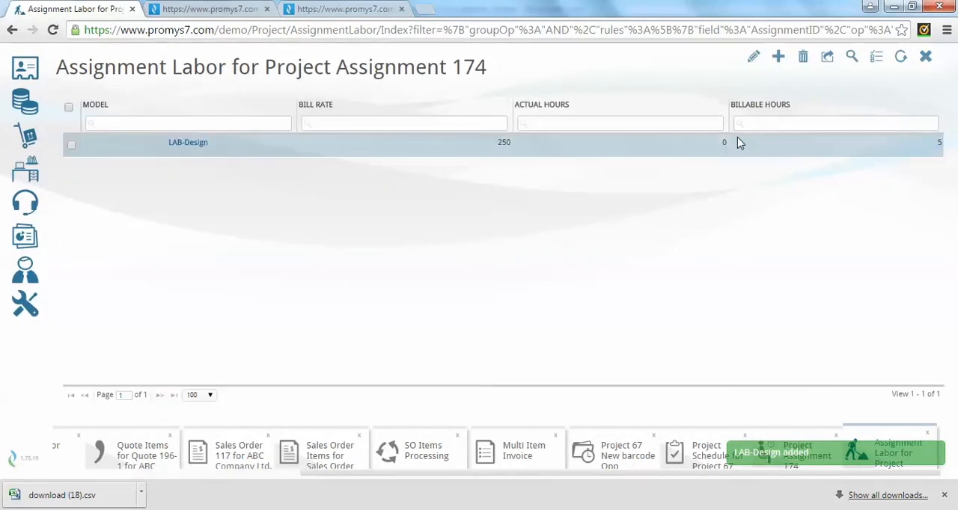
click(926, 58)
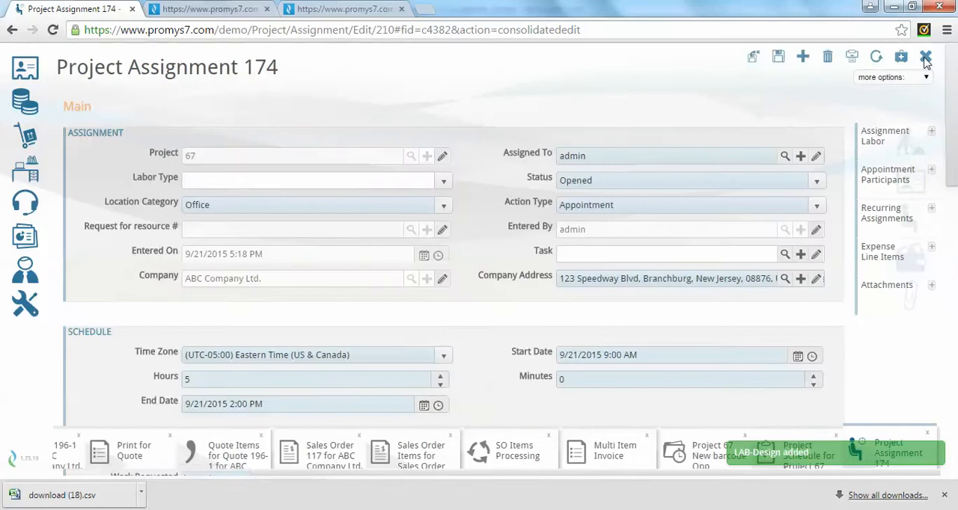
Review the assignment's email notification options and examine the September 2015 bookings in the resources calendar.
drag(952, 174, 956, 454)
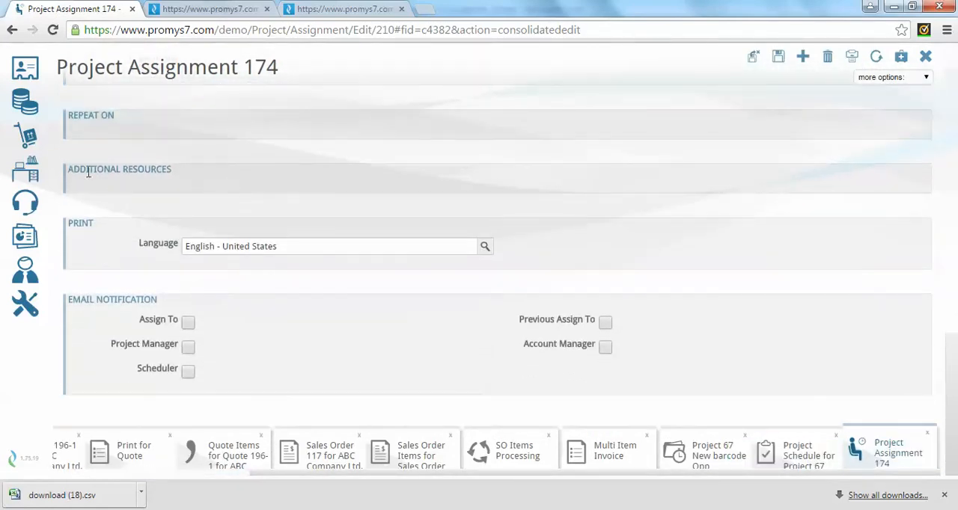
drag(946, 365, 954, 58)
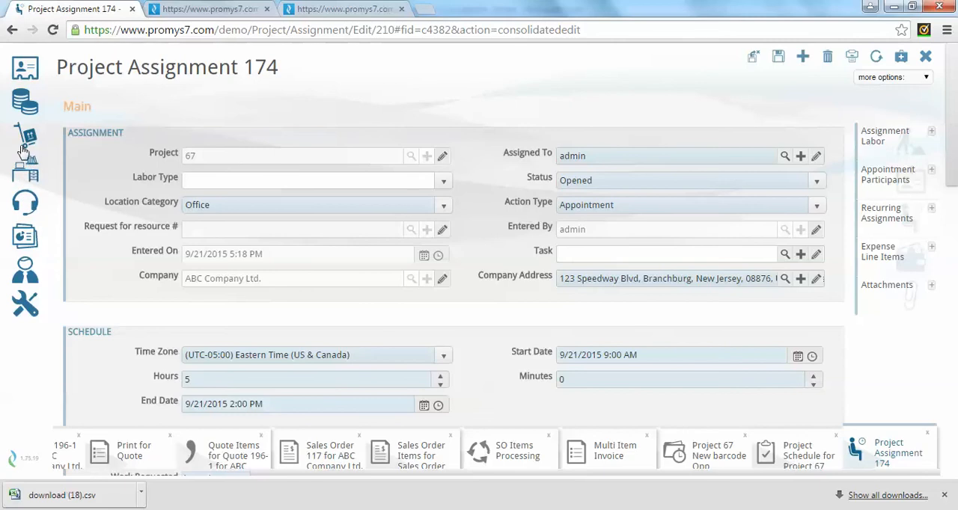
mouse_move(30, 173)
click(105, 141)
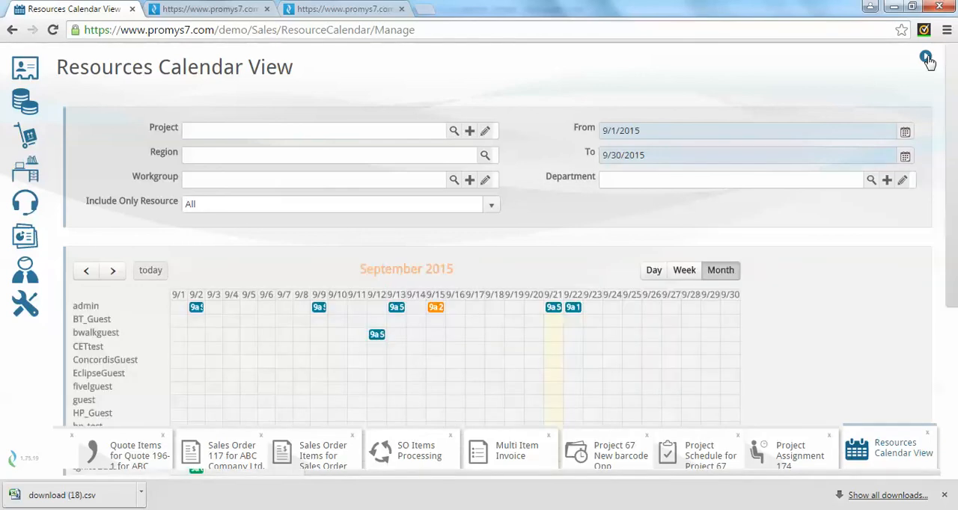
drag(954, 157, 955, 225)
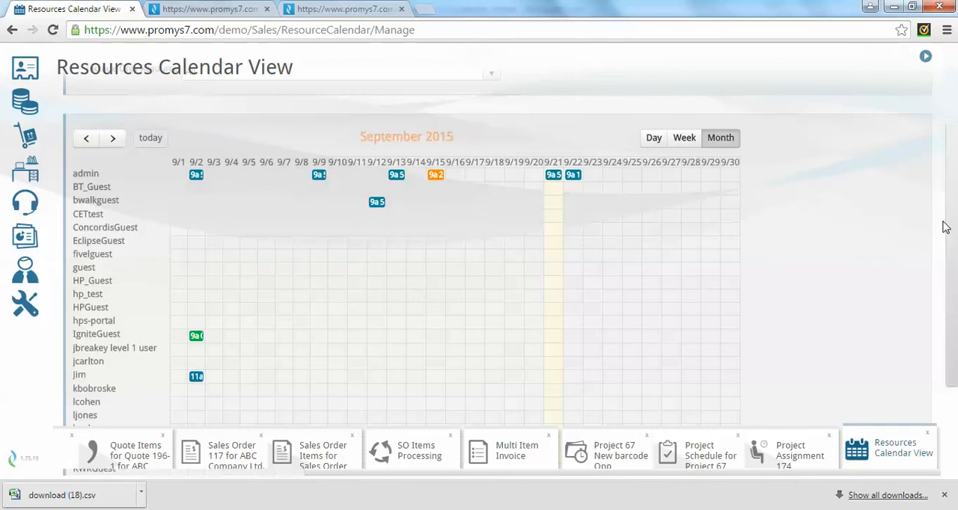
drag(952, 226, 955, 308)
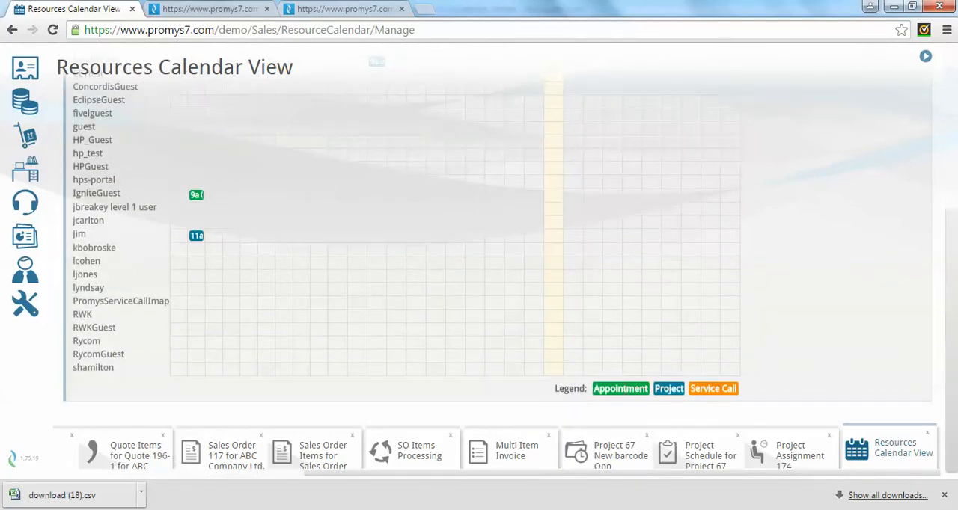
drag(947, 364, 920, 242)
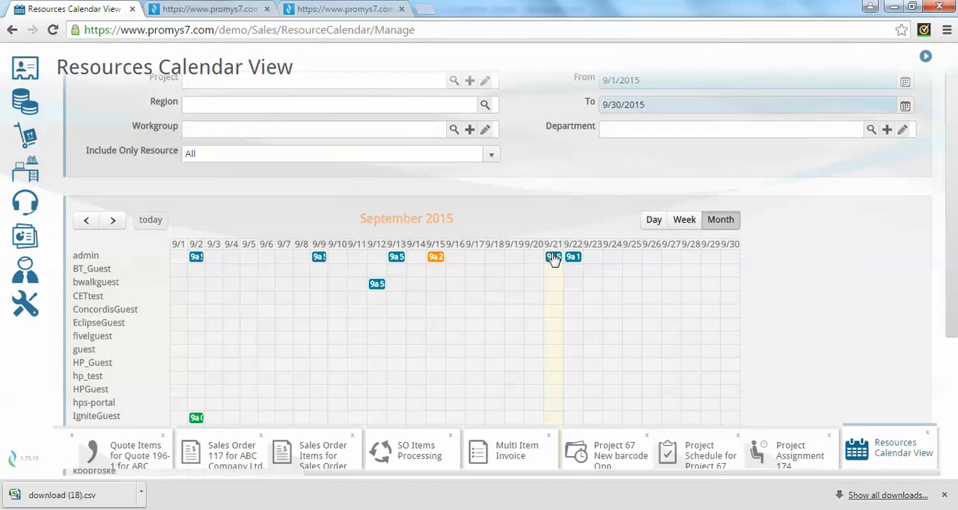
drag(956, 225, 956, 295)
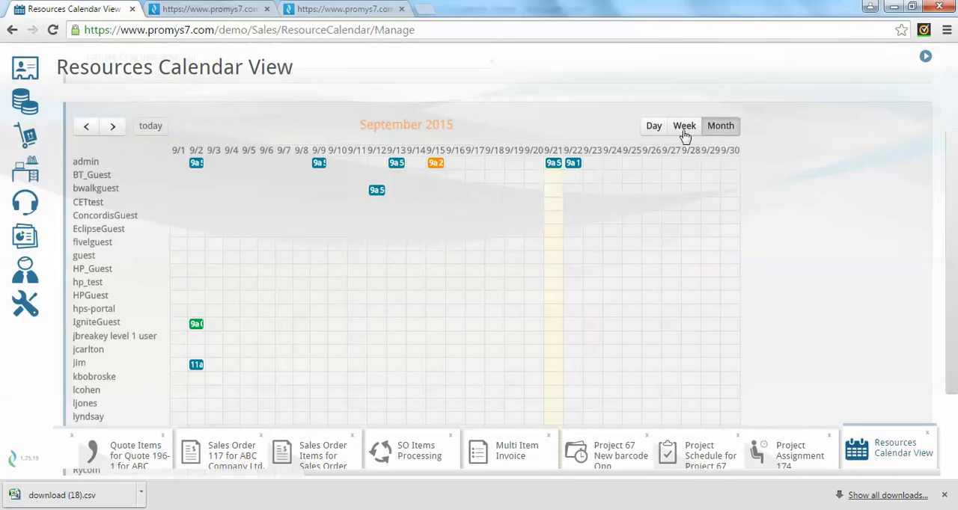
Reassign admin's 9/21 booking to another resource in the calendar and check the Assigned To value in the refreshed project assignment.
drag(556, 164, 555, 393)
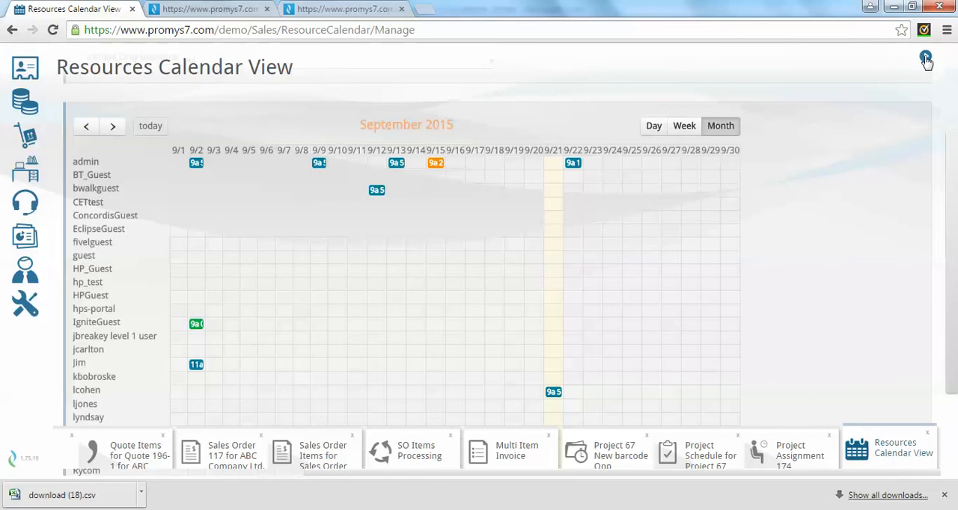
click(798, 453)
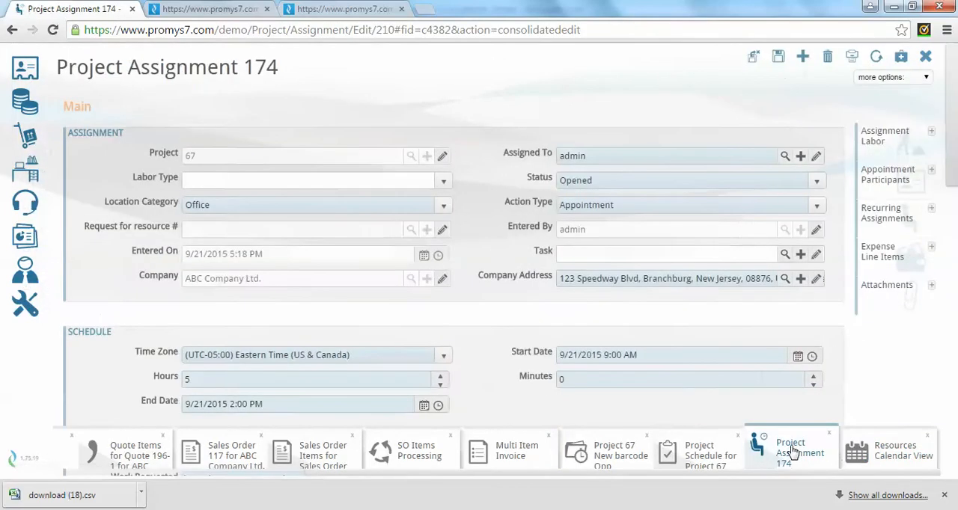
click(876, 60)
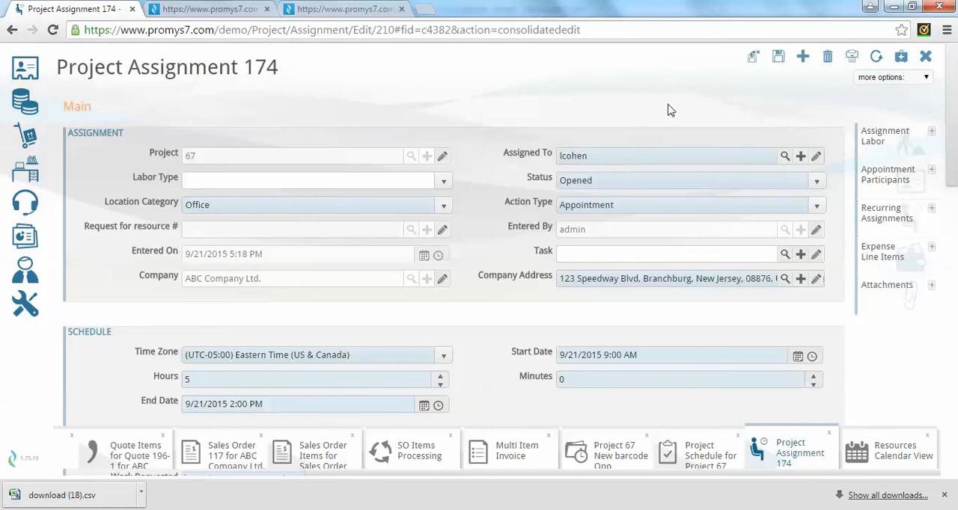
drag(599, 158, 543, 159)
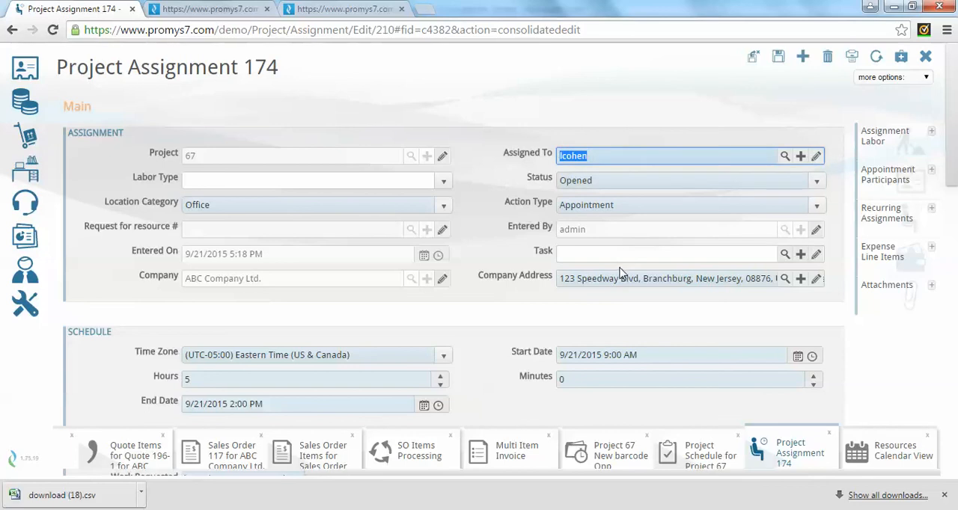
Move the 9/21 booking back to admin in the resources calendar and refresh the calendar.
click(891, 449)
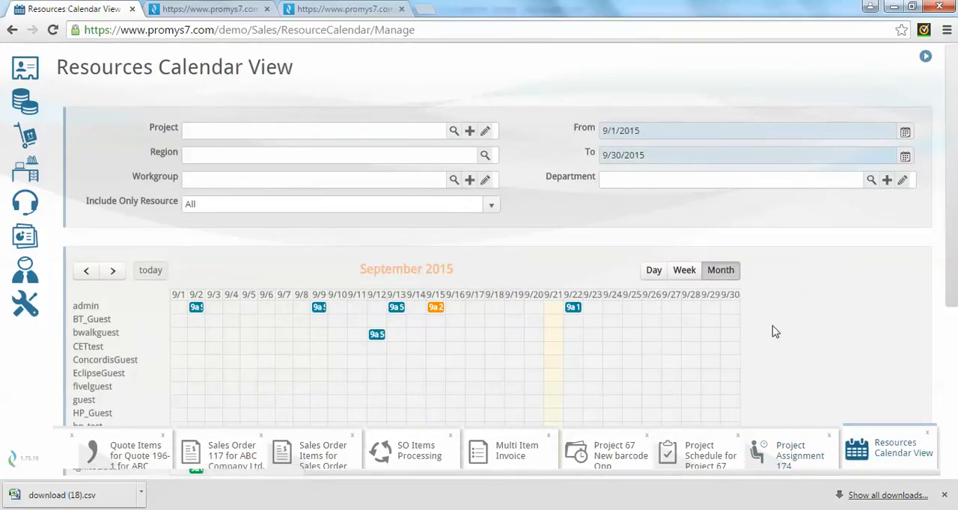
drag(952, 263, 943, 358)
drag(554, 387, 554, 158)
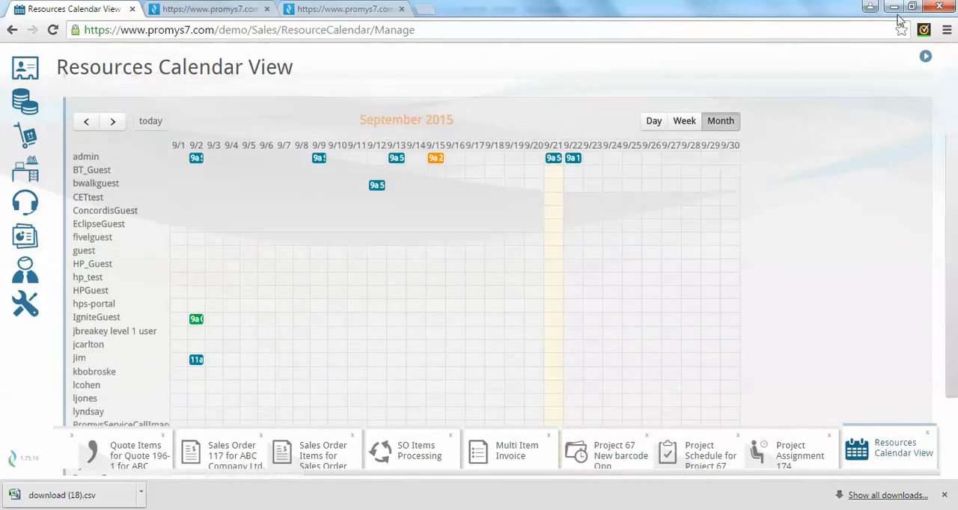
click(927, 59)
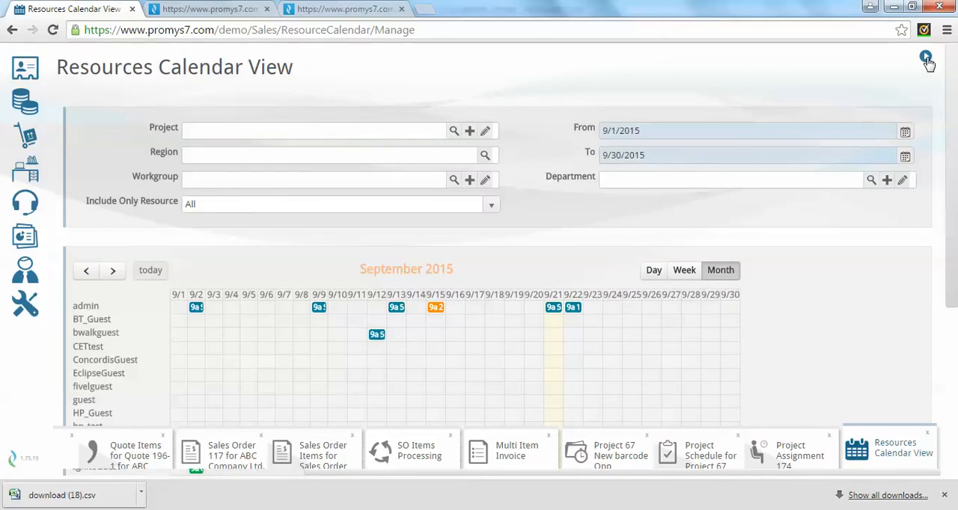
scroll(956, 188, down, 2)
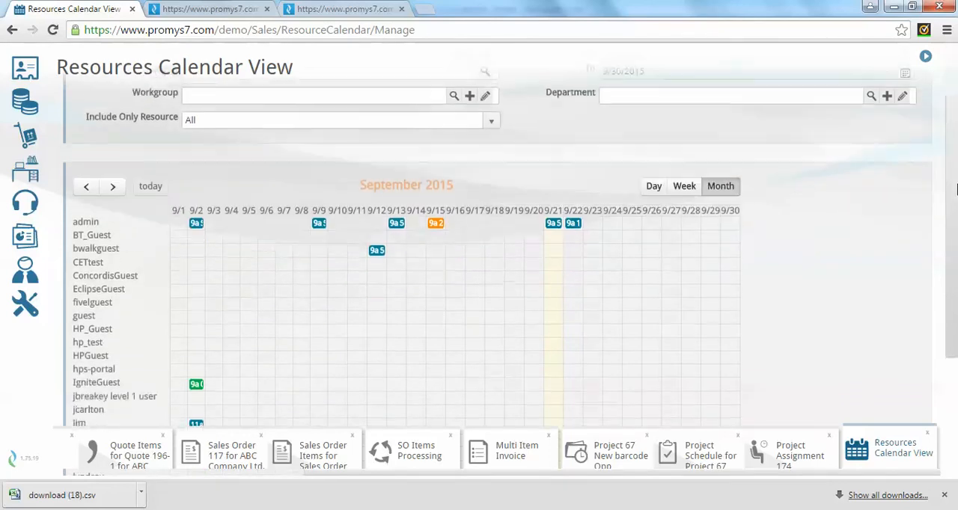
scroll(955, 189, down, 1)
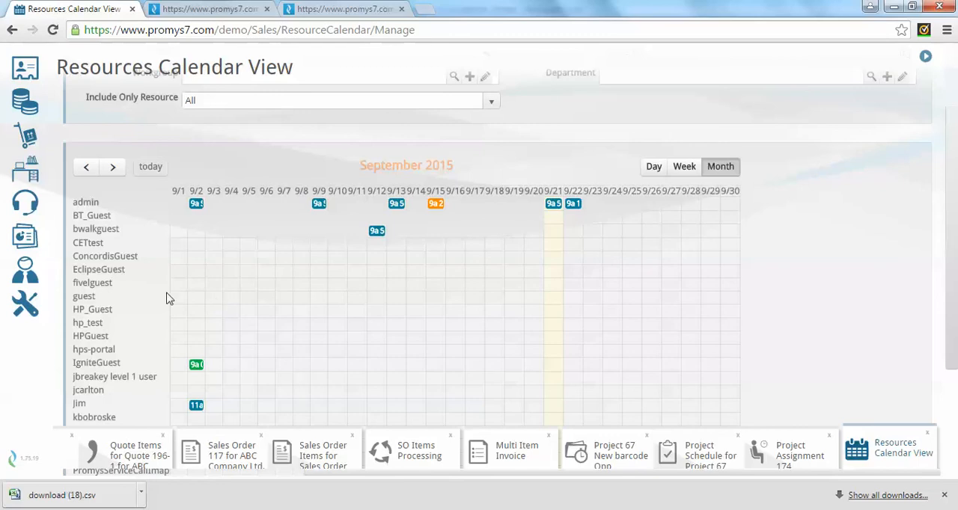
Open the personal timesheet and expand the 2015-09-20 week's Monday down to the "have design meeting with customer" entry.
click(30, 277)
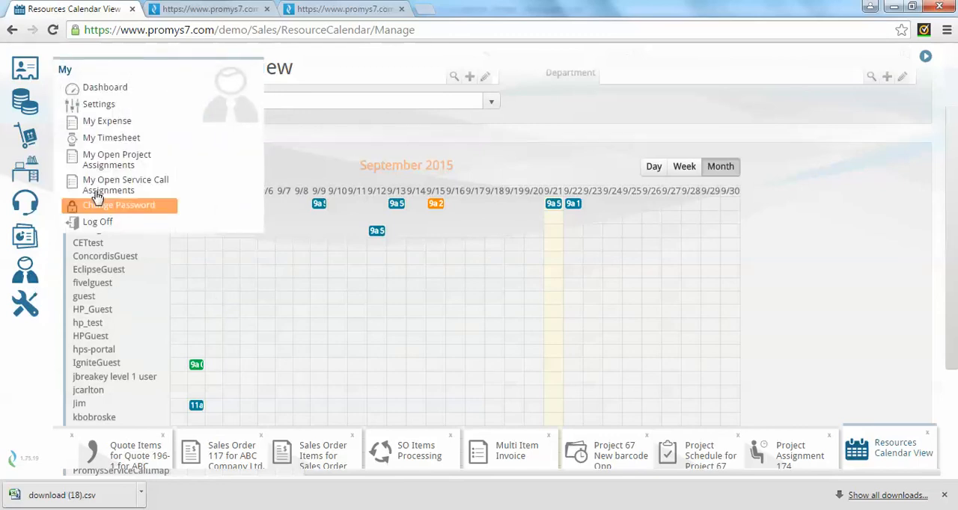
click(131, 143)
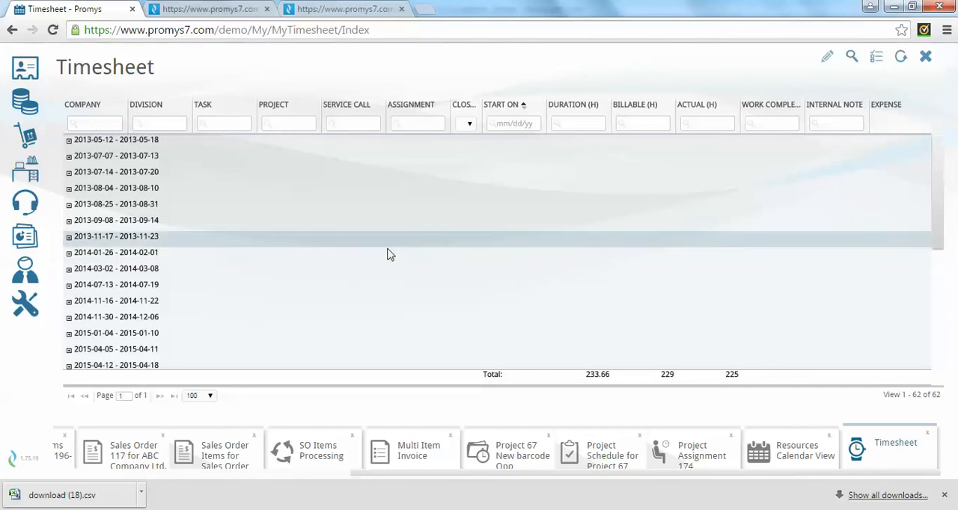
scroll(386, 255, down, 3)
click(69, 365)
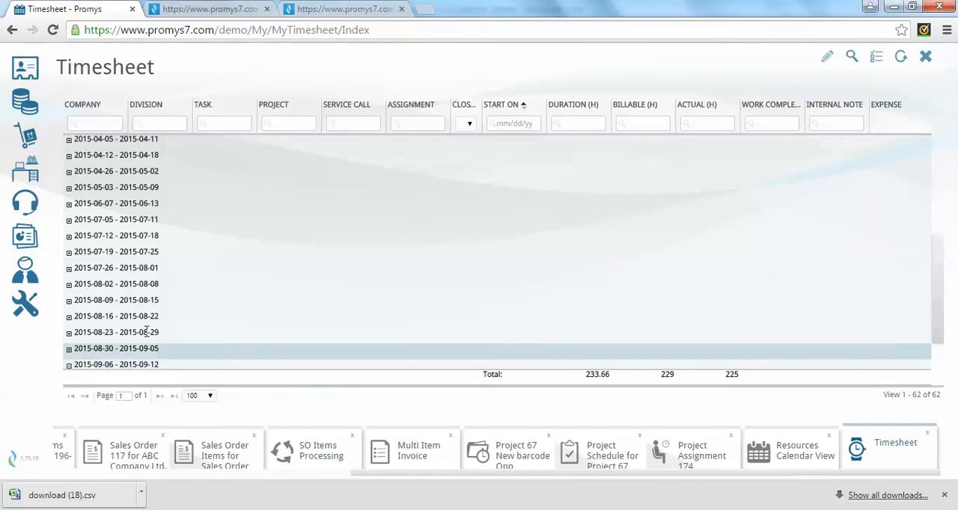
scroll(349, 305, down, 2)
click(69, 359)
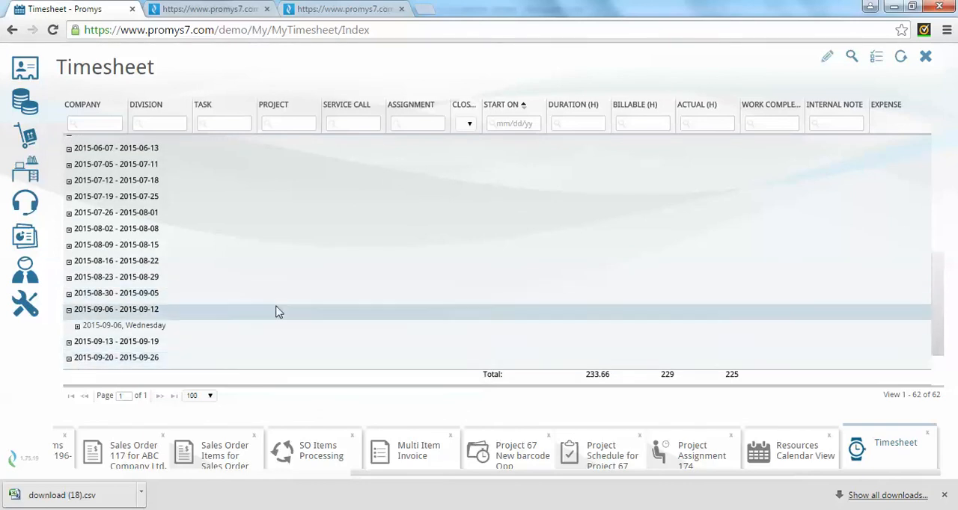
scroll(315, 310, down, 1)
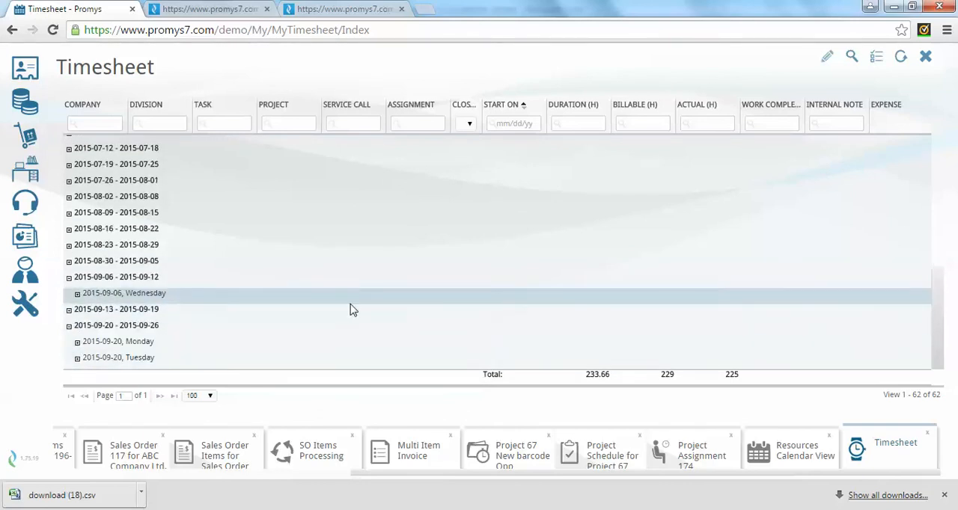
click(77, 342)
scroll(299, 325, down, 1)
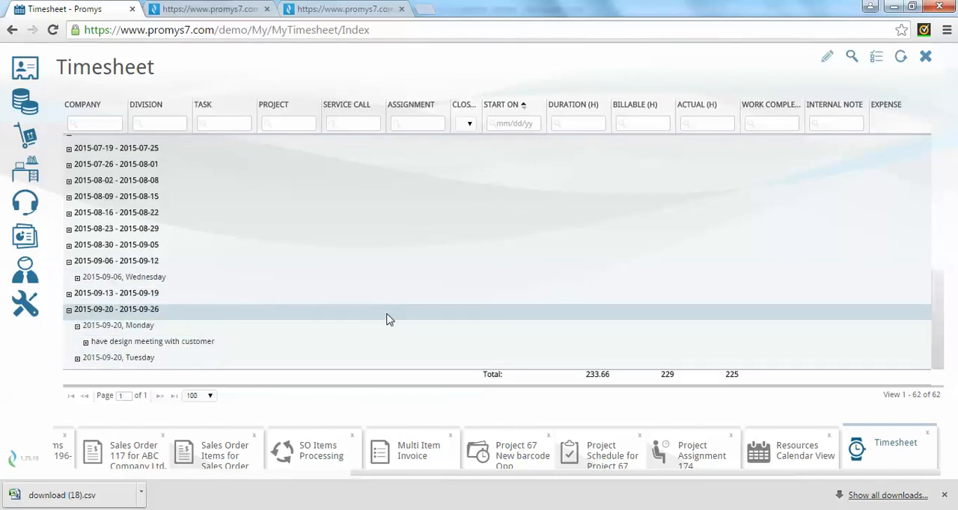
click(85, 342)
scroll(543, 285, down, 3)
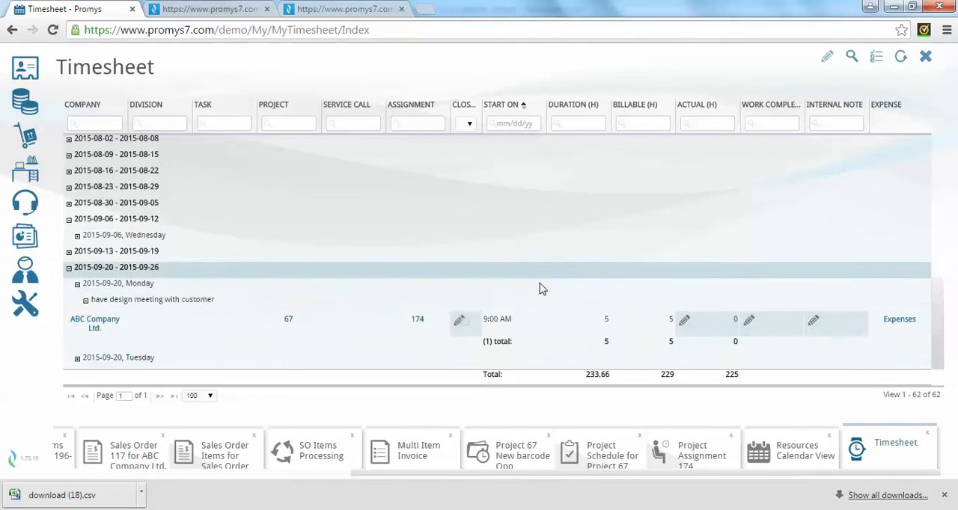
Enter 7.5 actual hours and "Had design meeting with customer" as the work completed on the ABC Company Ltd. timesheet entry.
click(717, 324)
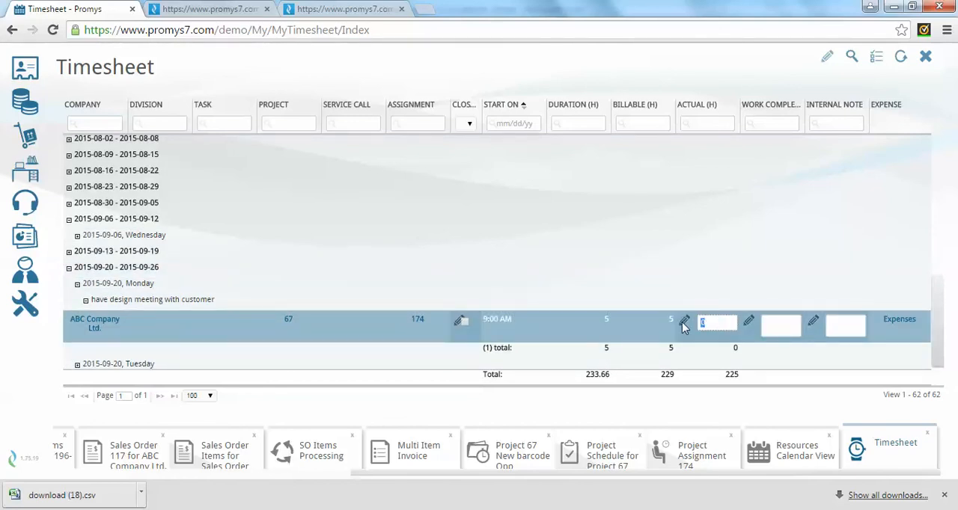
text(7.5)
click(784, 323)
text(sing)
key(BackSpace)
key(BackSpace)
key(BackSpace)
key(BackSpace)
text(sign meeting with customer)
Mark the ABC Company Ltd. timesheet entry as closed and save it.
click(465, 322)
click(717, 325)
key(Return)
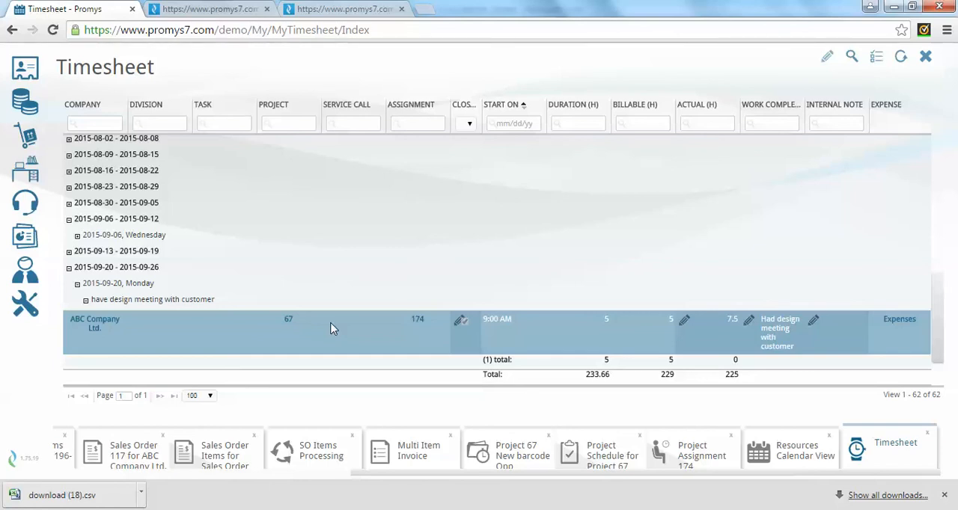
Return to Project 67 by way of Project Assignment 174 and refresh the project to review its Labor Status Summary.
click(712, 451)
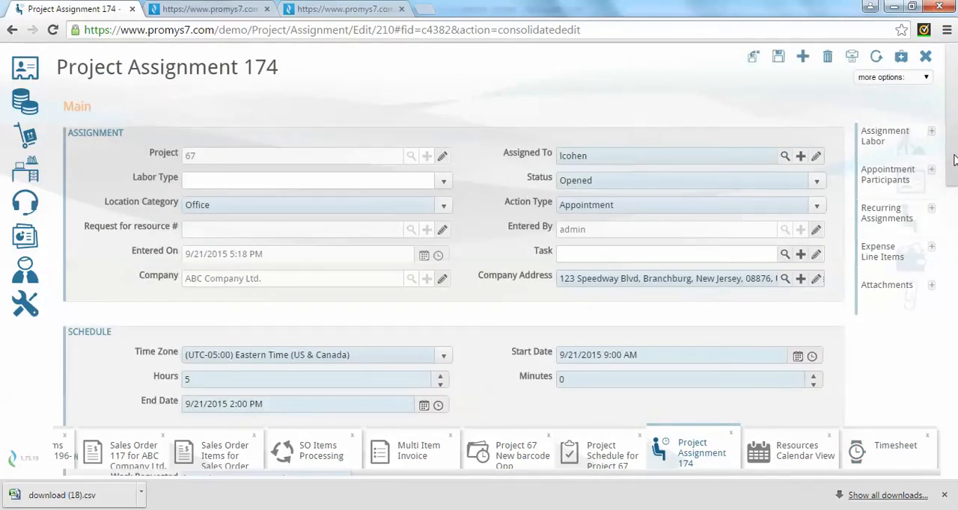
drag(954, 160, 952, 180)
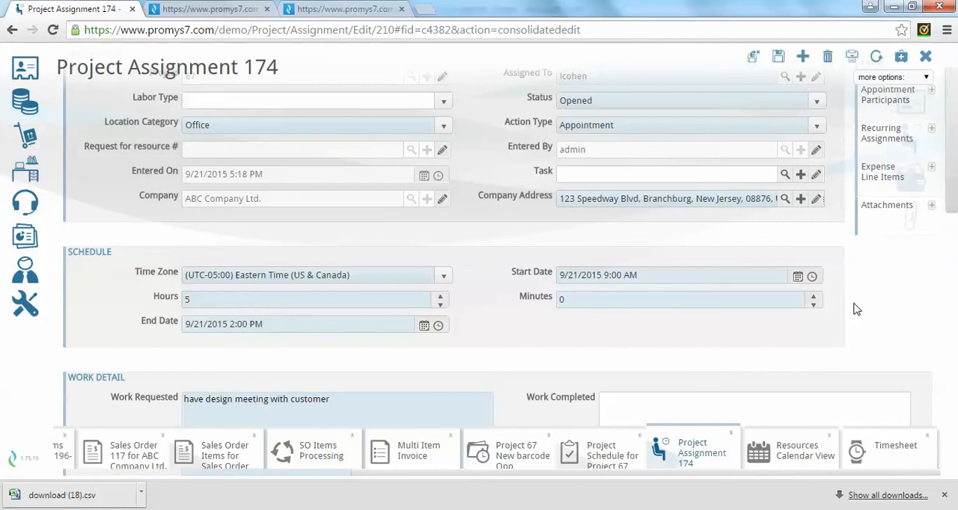
click(515, 452)
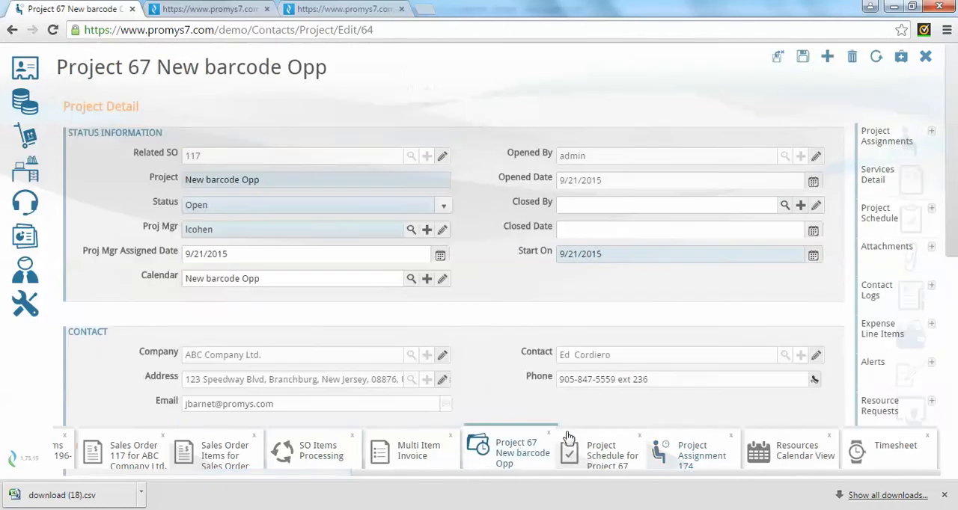
drag(950, 227, 951, 423)
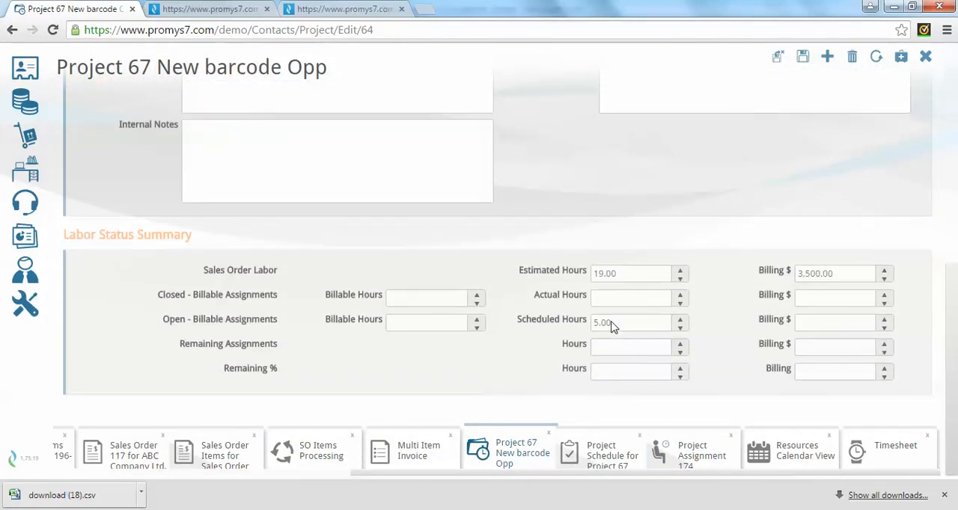
click(876, 58)
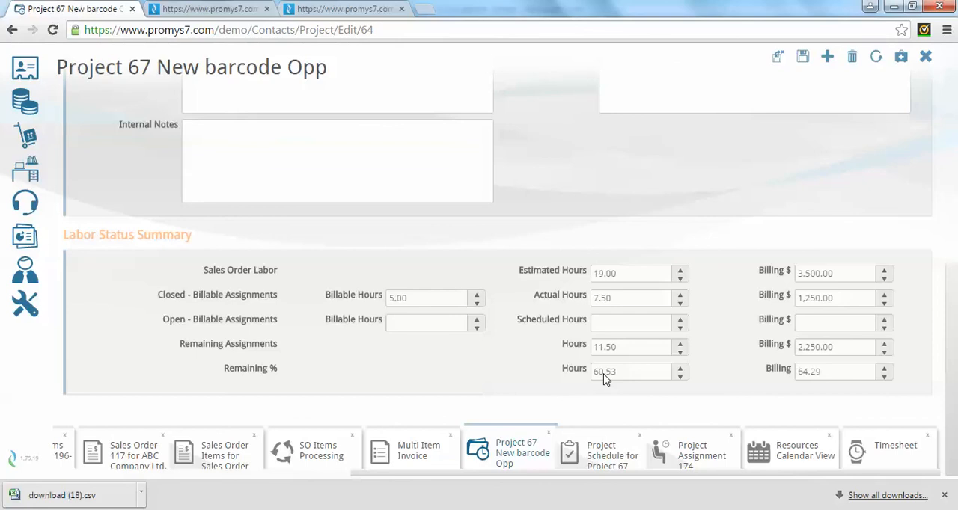
click(840, 274)
Open the Services Detail list of Project 67 to review the quoted labor items.
scroll(792, 255, up, 10)
click(889, 192)
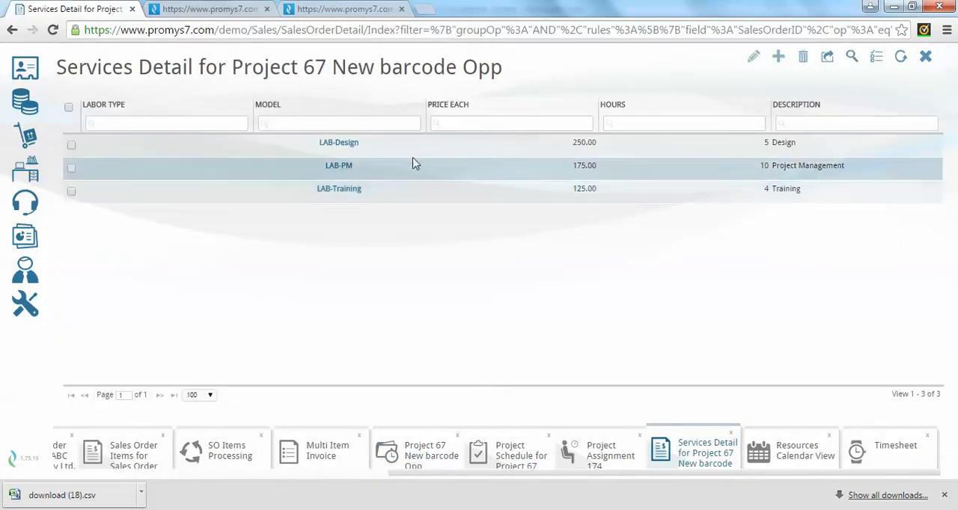
click(377, 196)
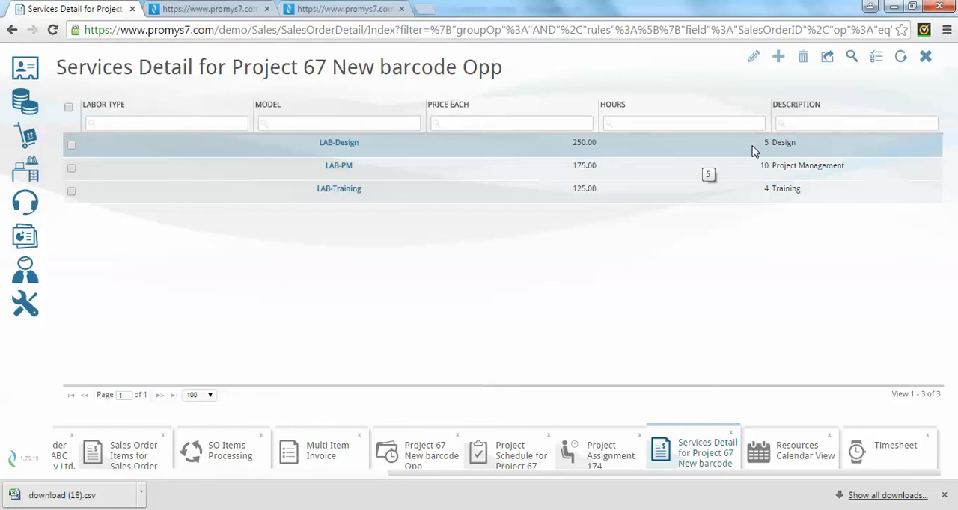
Generate the printable Project Costing report for sales order 117.
click(25, 238)
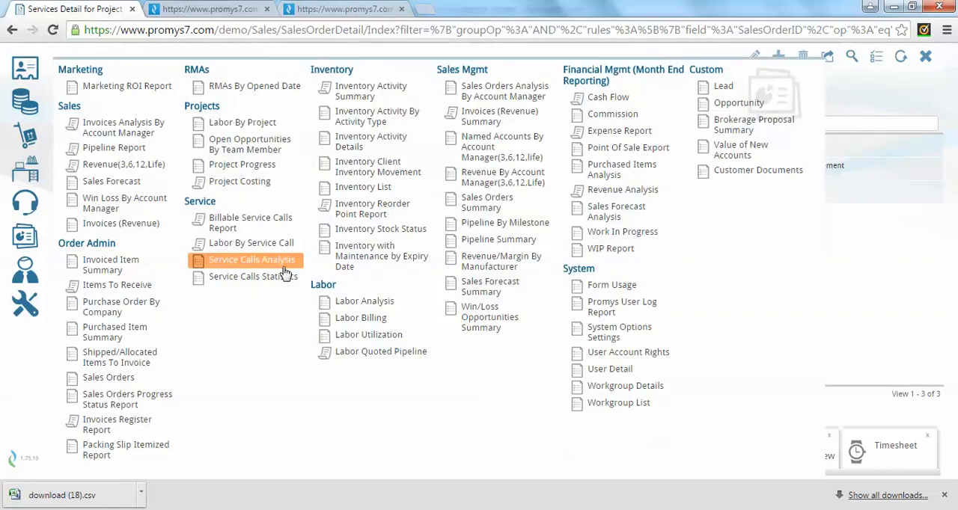
click(285, 183)
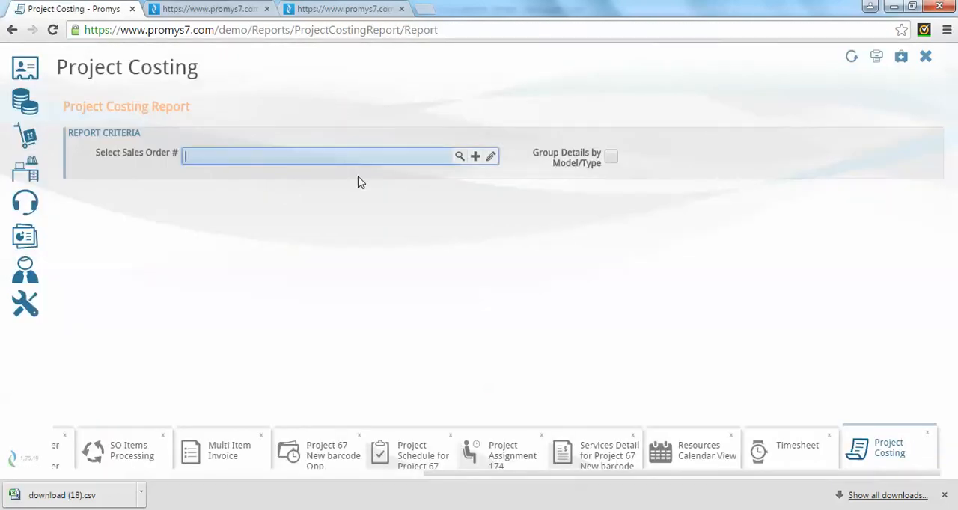
click(459, 157)
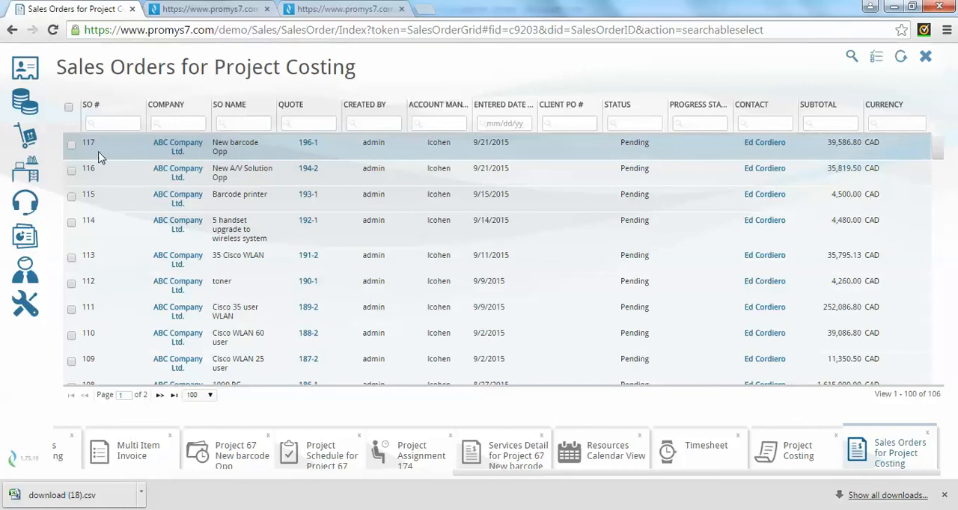
click(114, 150)
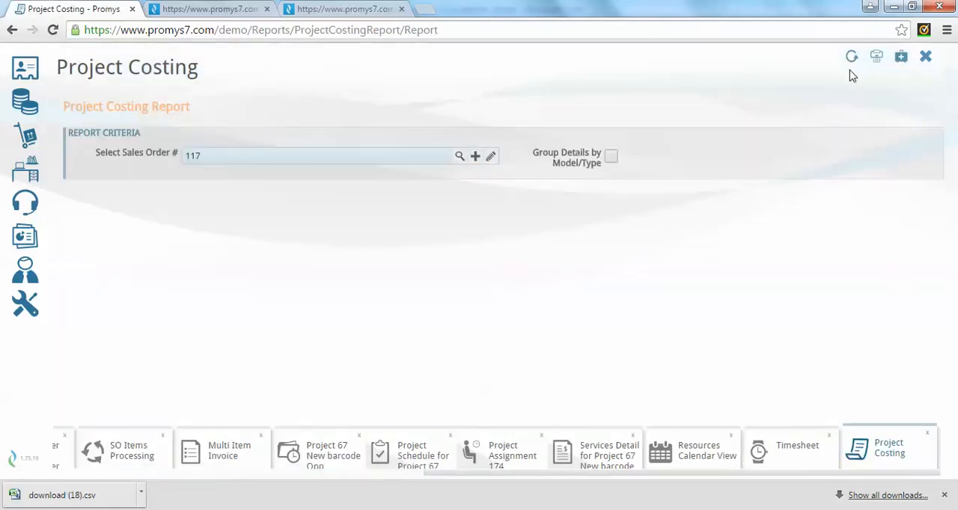
click(875, 57)
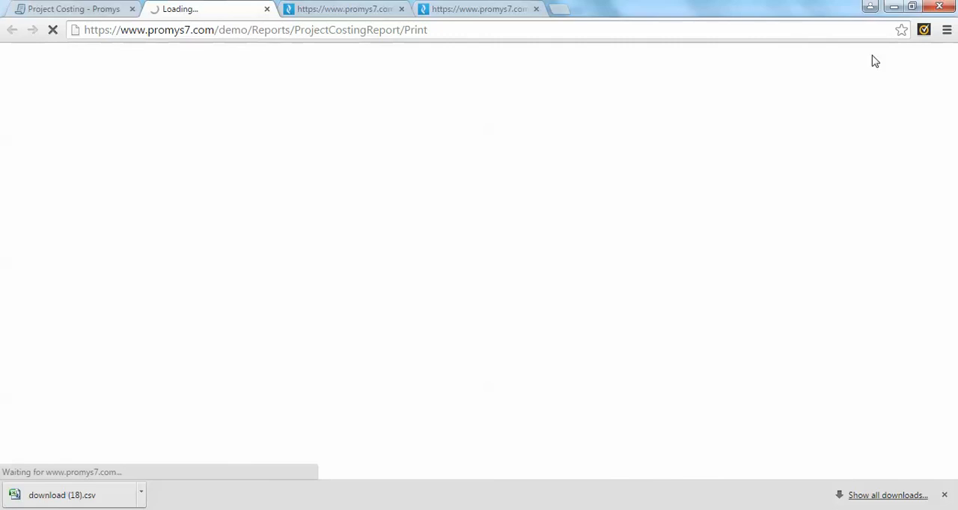
Review the costing report's summaries, view the Product Details and return to the main report.
scroll(761, 229, down, 2)
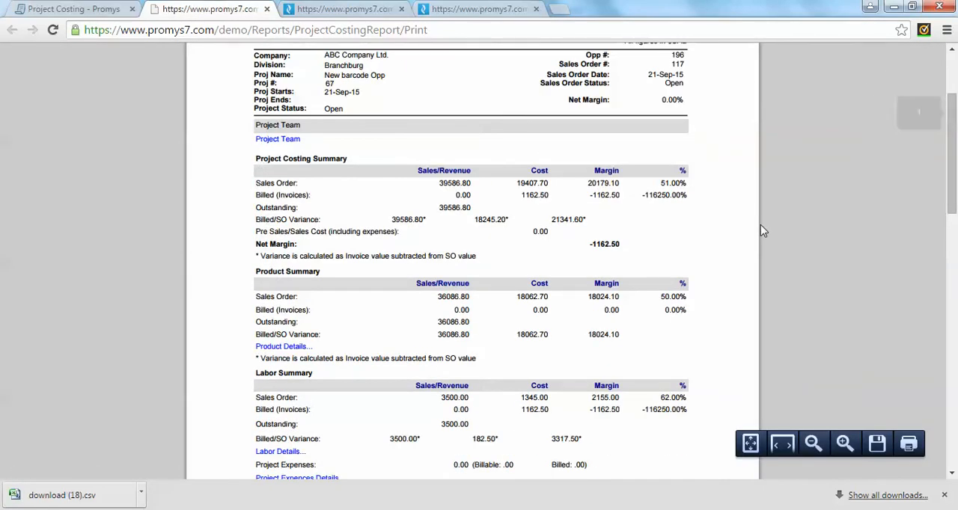
scroll(762, 227, up, 2)
scroll(466, 235, down, 3)
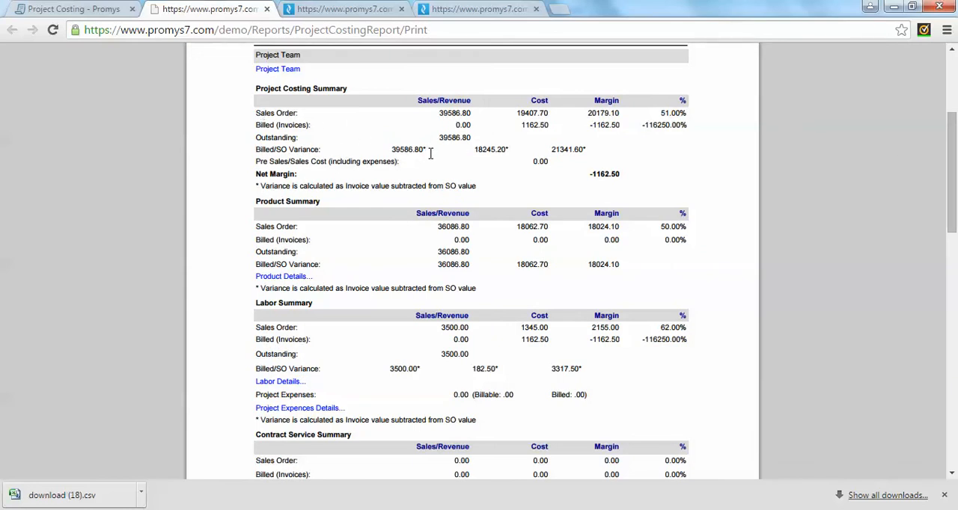
click(282, 277)
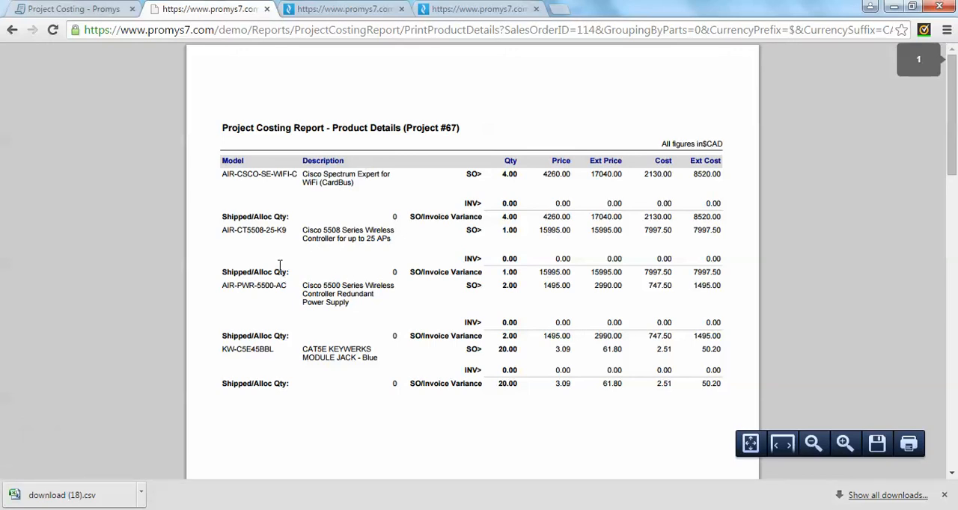
click(12, 30)
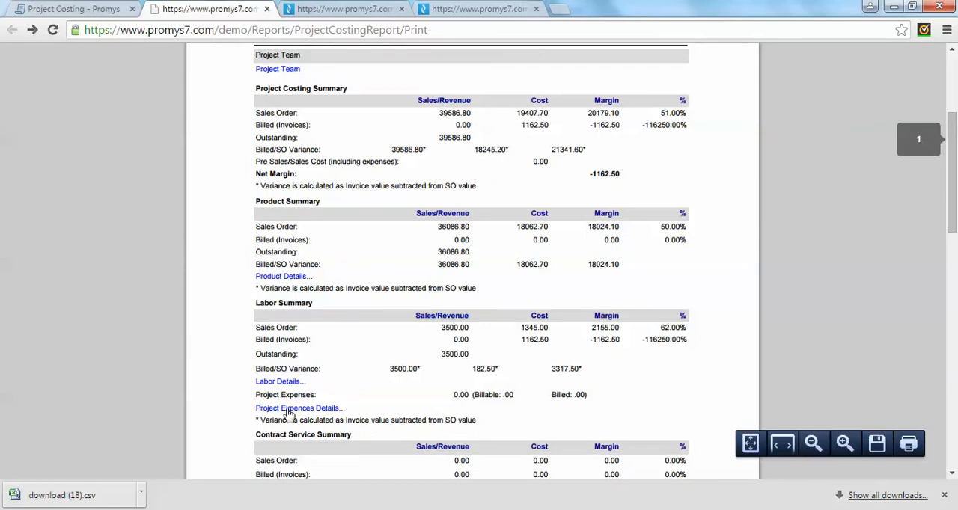
Review the costing report's Labor Details down to the project assignment labor section, and close the report.
click(283, 383)
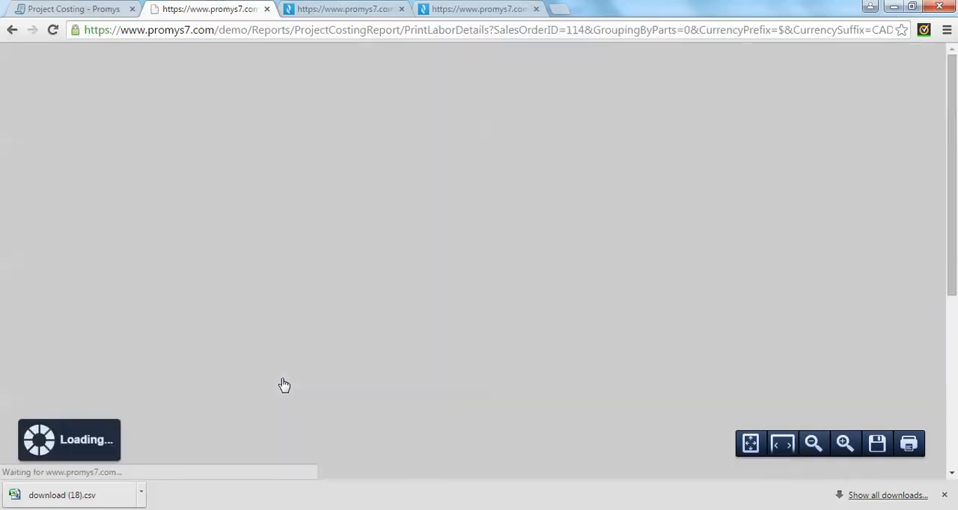
scroll(196, 250, down, 2)
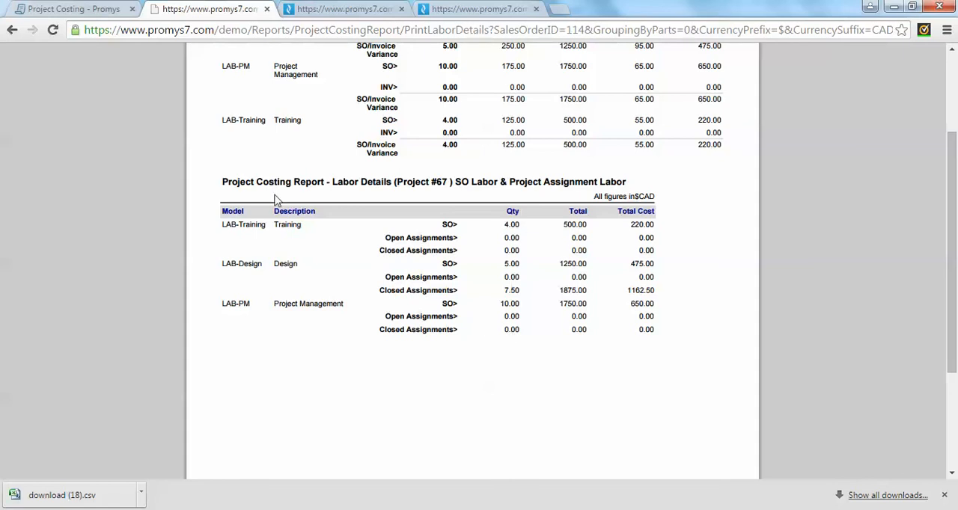
click(12, 30)
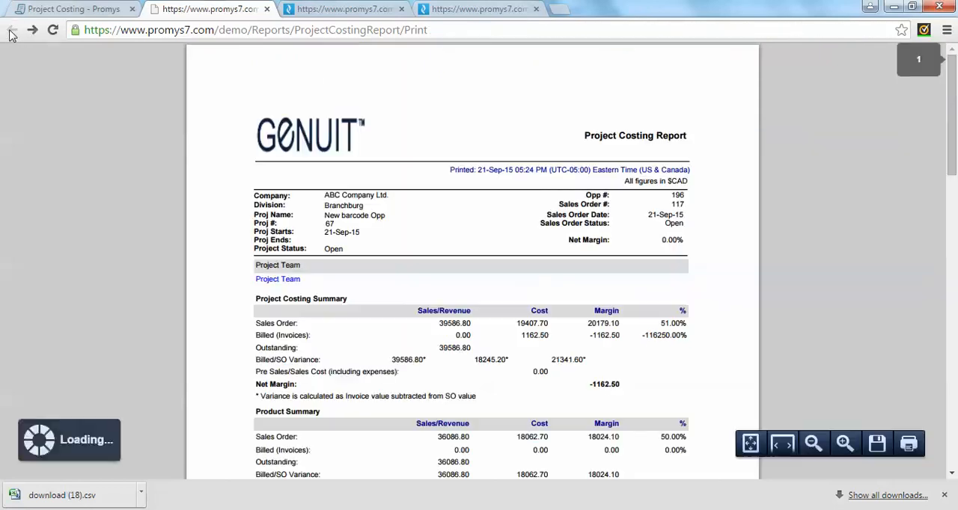
click(267, 9)
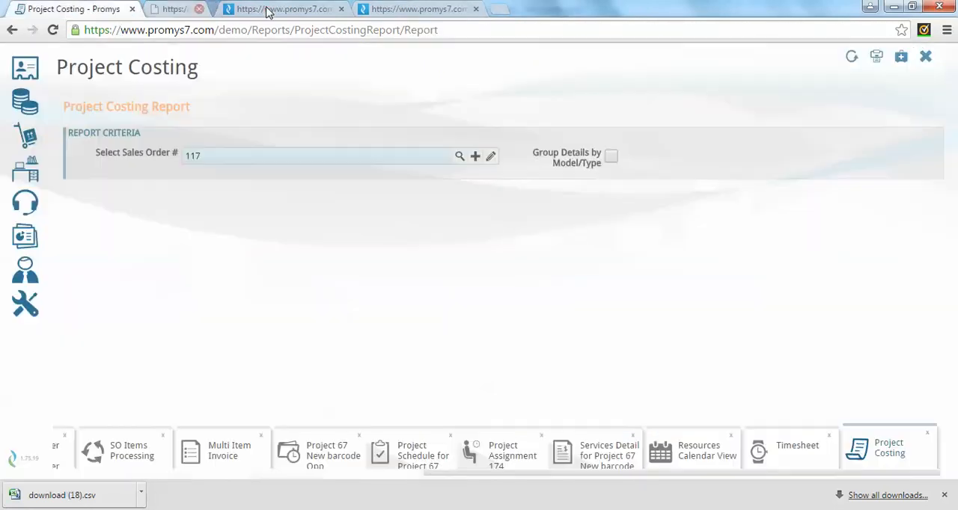
Open the Labor Analysis report and review its project, service call, company and labor type criteria.
click(25, 236)
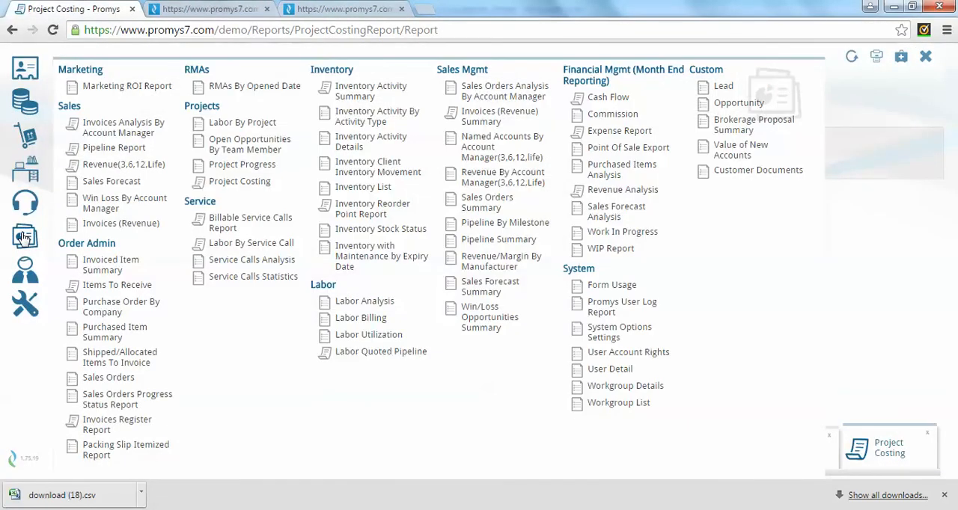
click(375, 303)
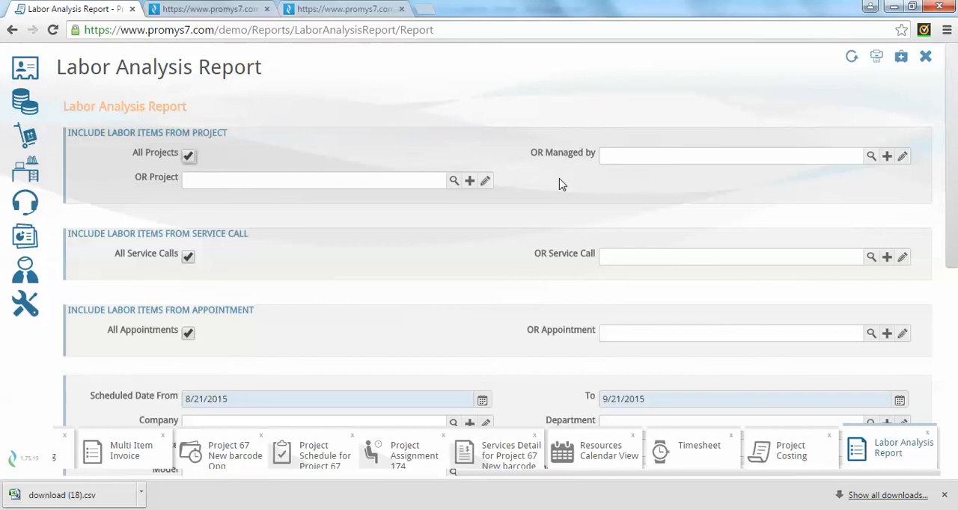
scroll(563, 185, down, 1)
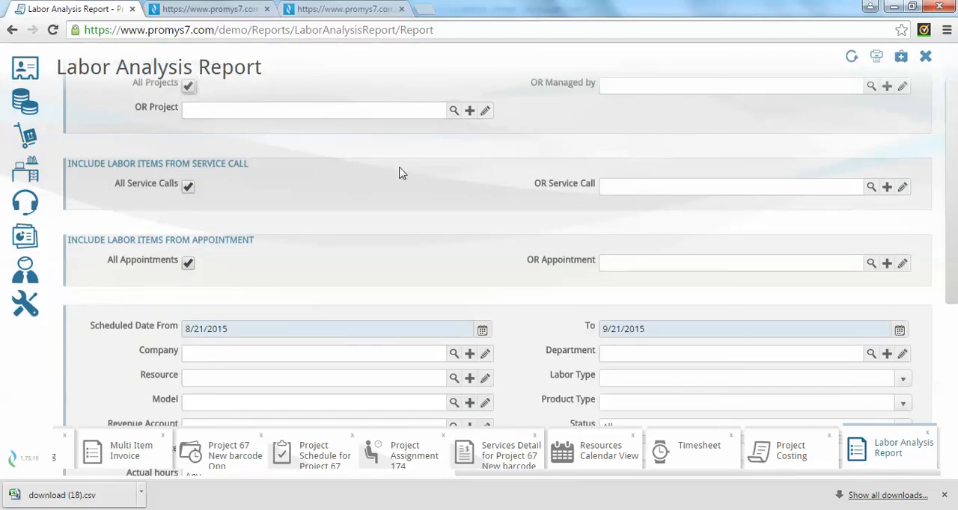
scroll(399, 173, down, 1)
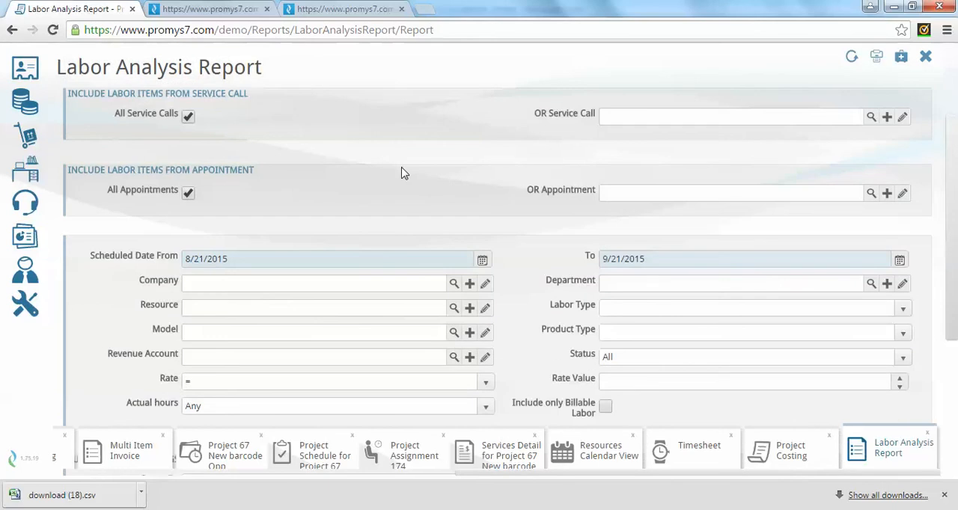
click(257, 281)
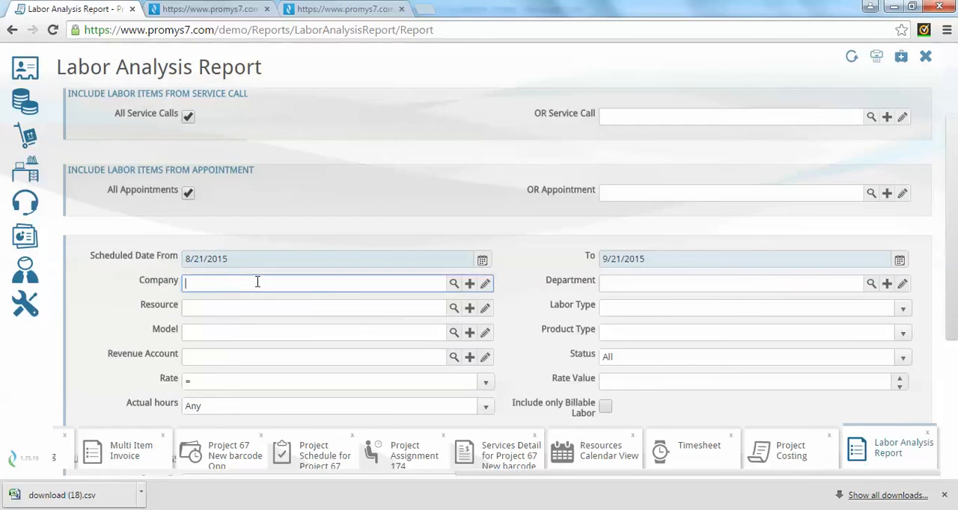
click(657, 310)
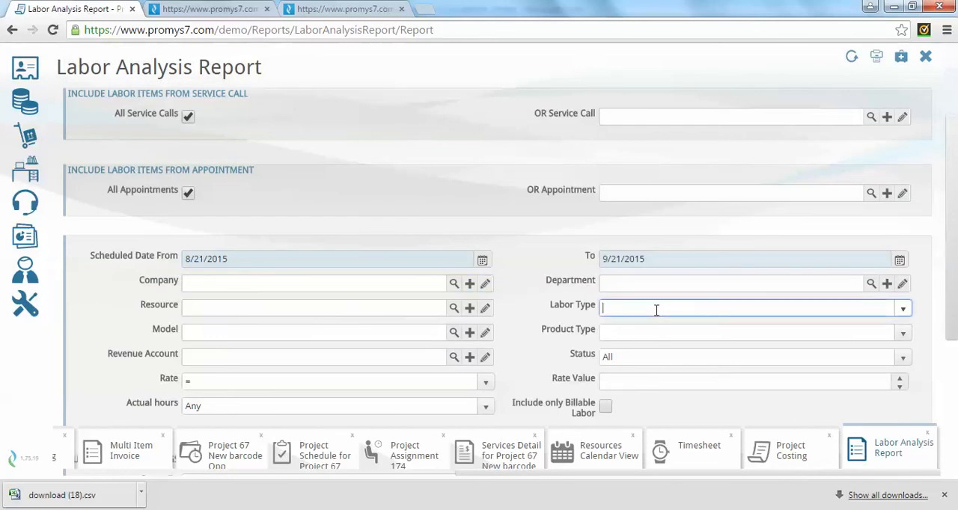
scroll(686, 310, up, 2)
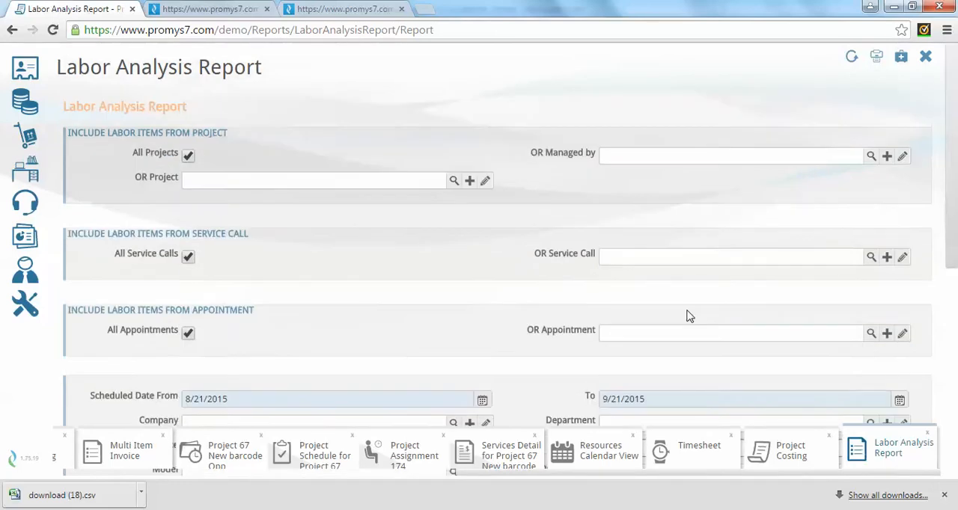
scroll(686, 310, down, 3)
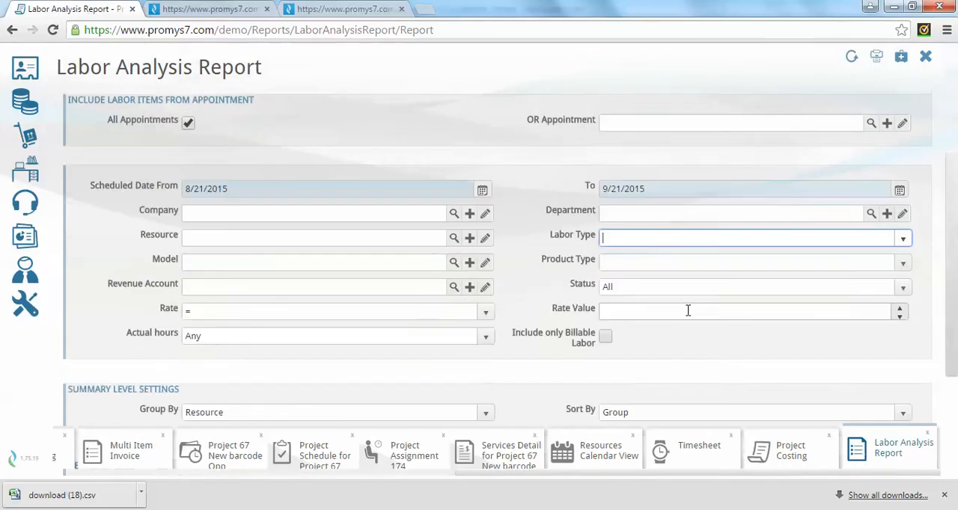
Set the Labor Analysis report's Scheduled Date From to 1/1/2015.
click(482, 190)
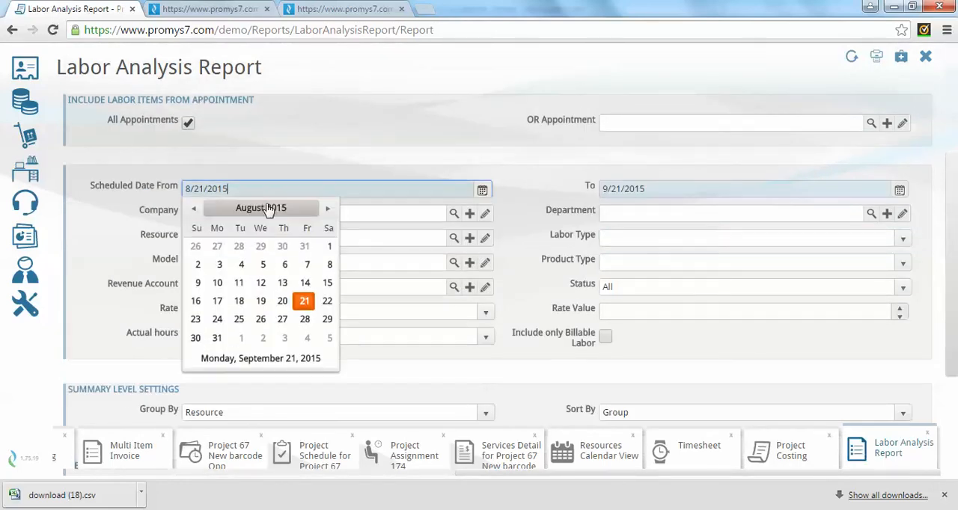
click(193, 209)
click(193, 208)
click(193, 209)
click(193, 209)
click(193, 209)
click(193, 209)
click(193, 209)
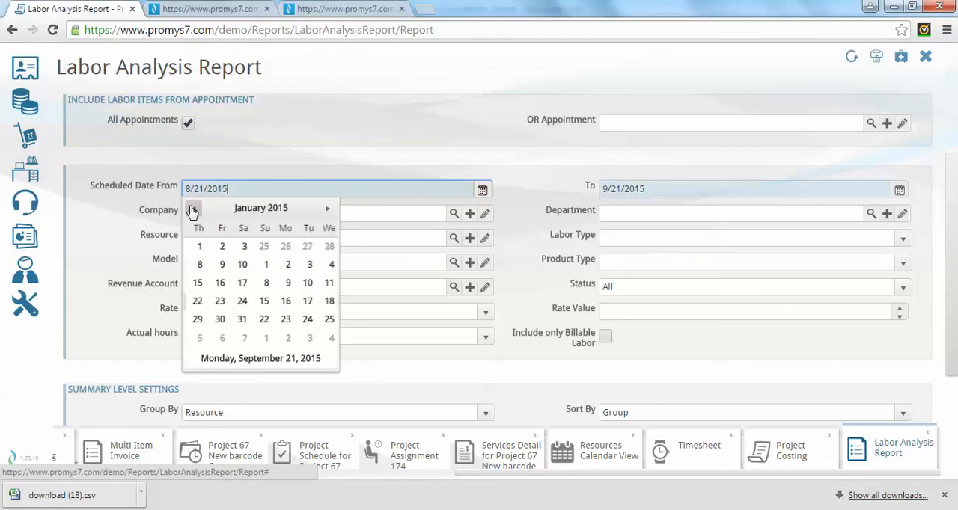
click(193, 209)
click(325, 209)
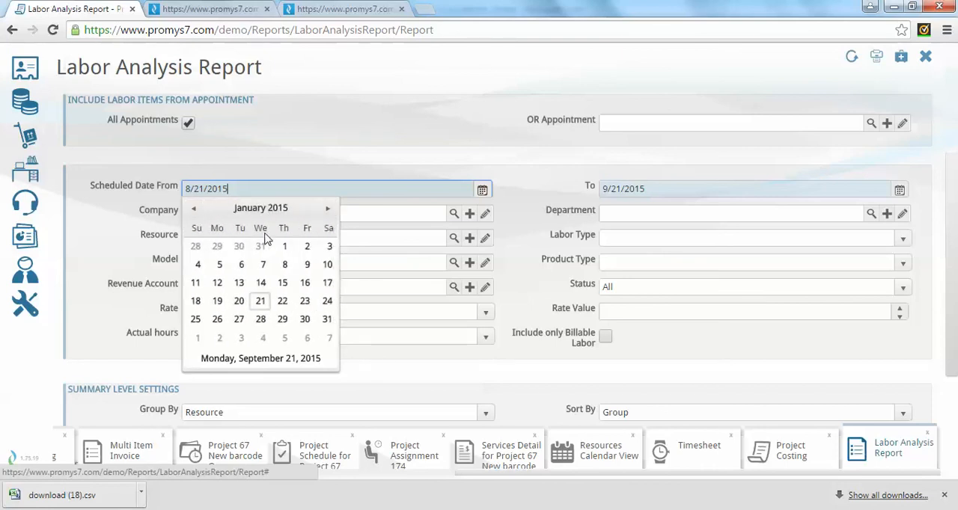
click(285, 247)
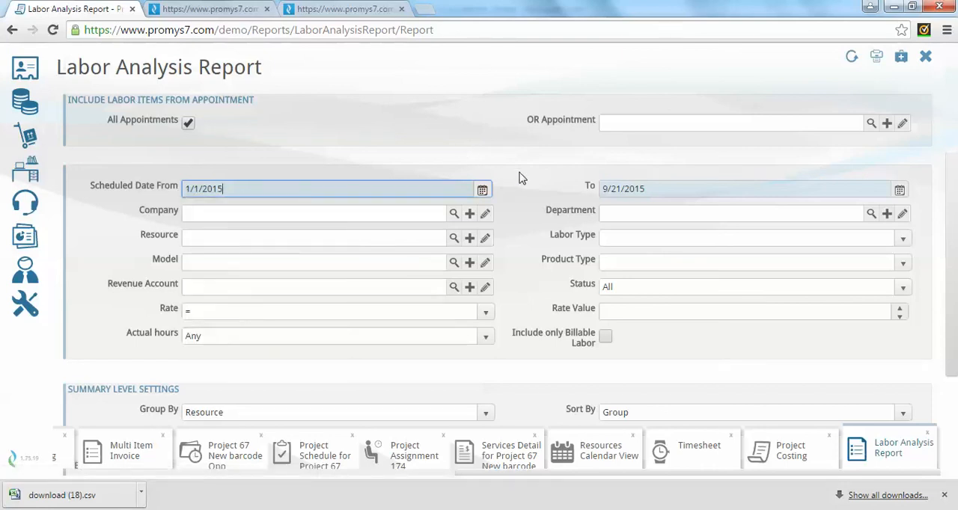
Group the Labor Analysis report's summary level by Company.
scroll(535, 174, down, 3)
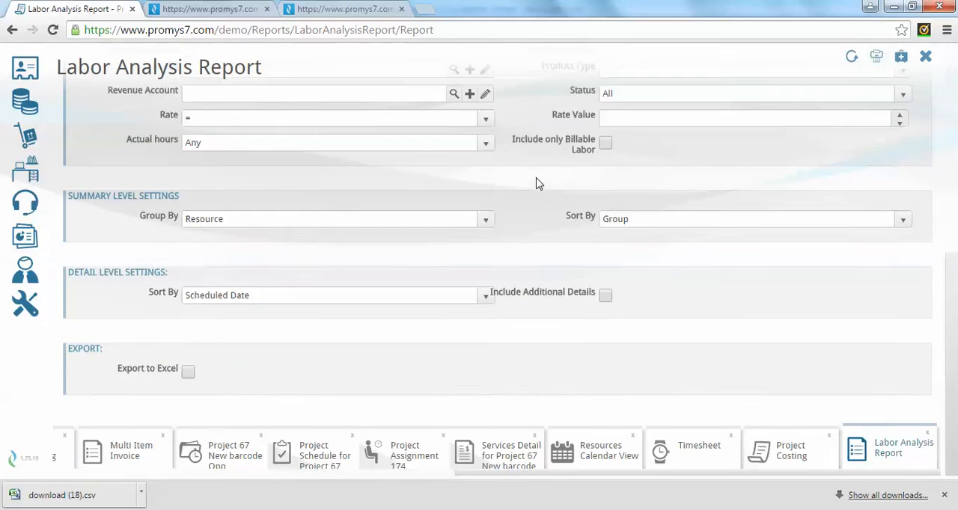
click(484, 222)
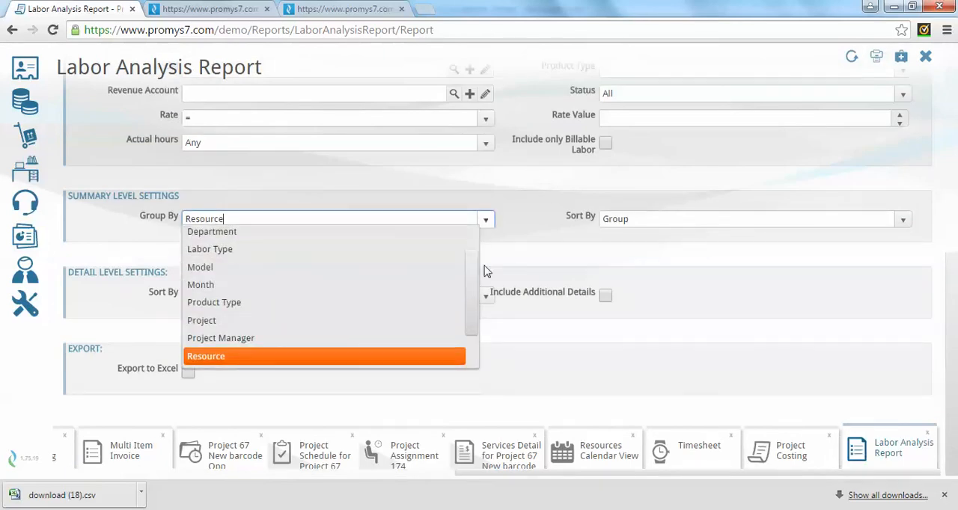
scroll(467, 254, up, 1)
click(337, 240)
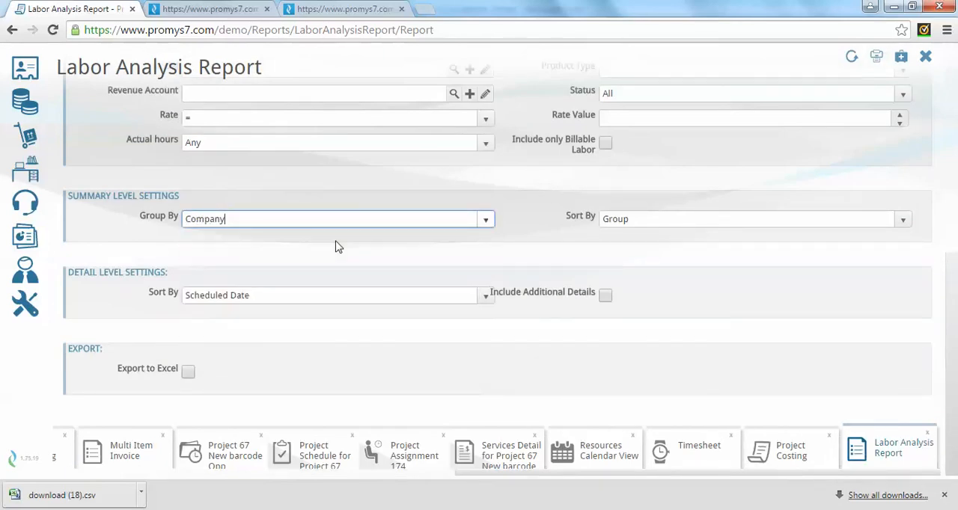
Sort the Labor Analysis report's detail level by Resource, generate the printable report, and review the company summary.
click(486, 299)
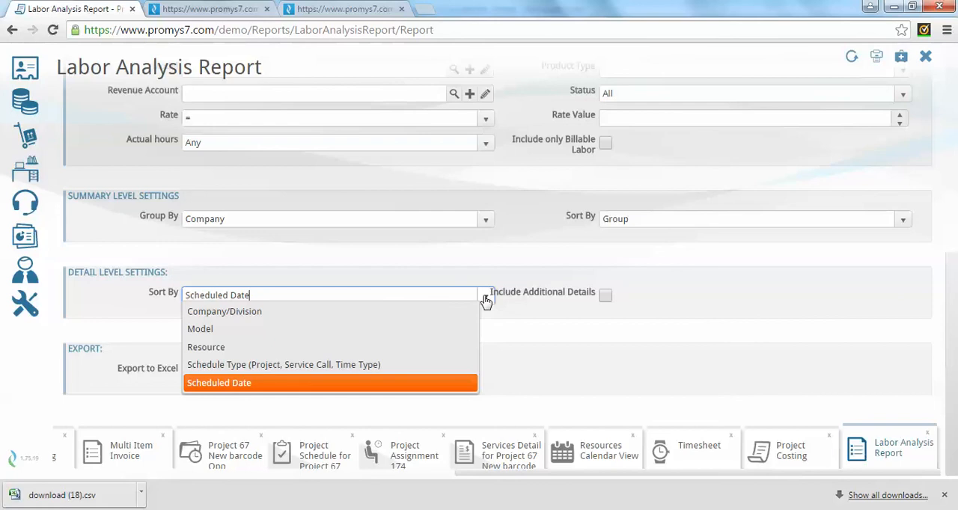
click(356, 349)
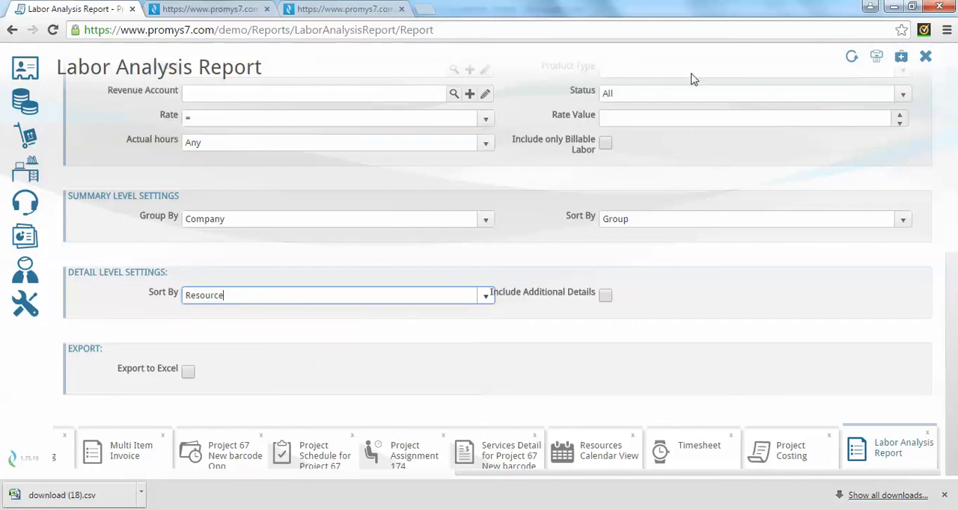
click(876, 59)
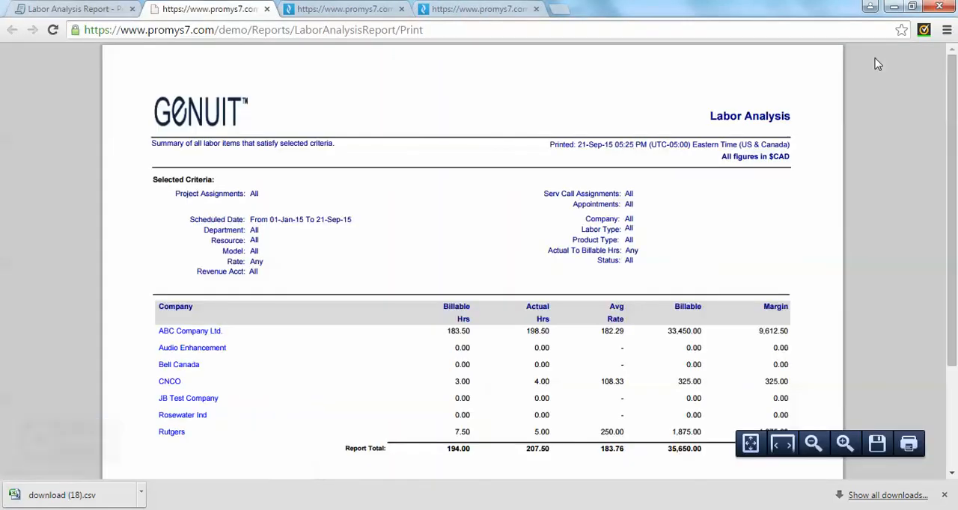
scroll(879, 155, down, 2)
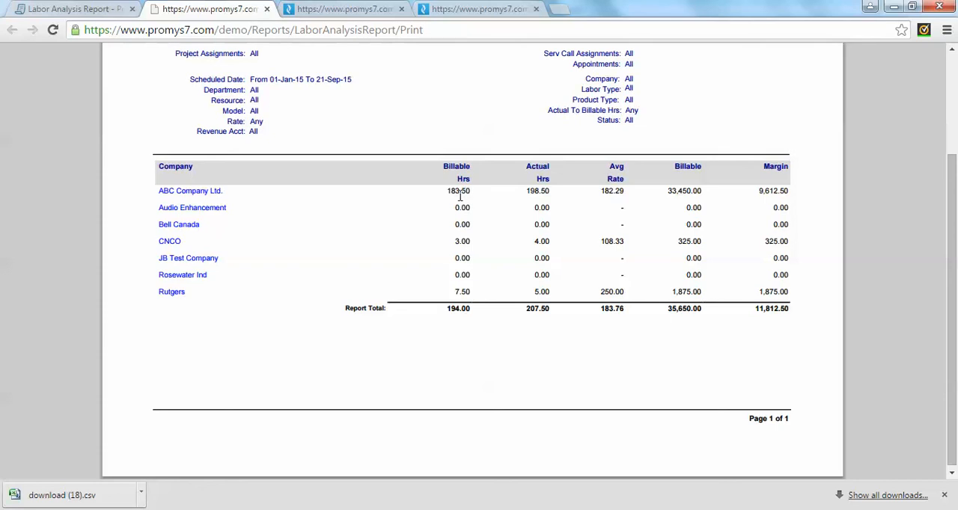
Open the ABC Company Ltd. labor details from the summary and compare billable with actual hours through page 4.
click(183, 194)
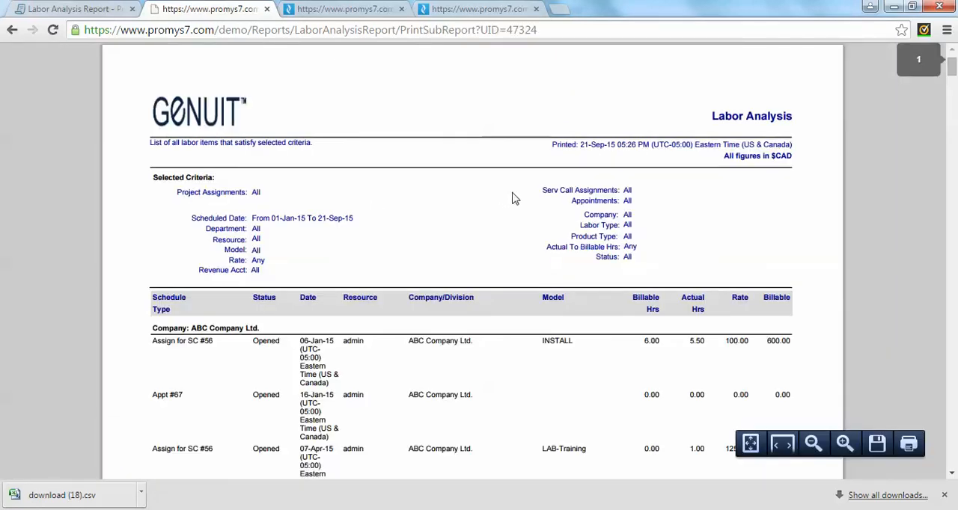
scroll(524, 188, down, 3)
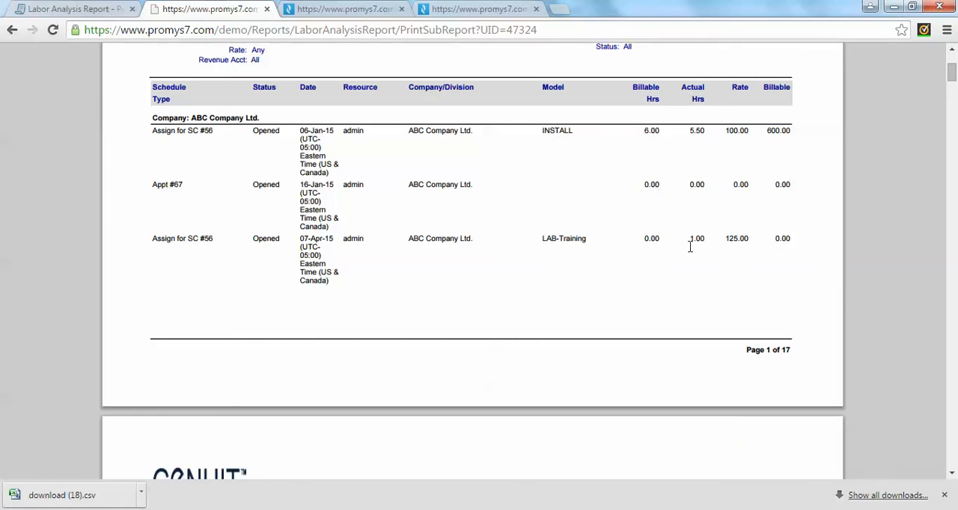
scroll(690, 247, up, 1)
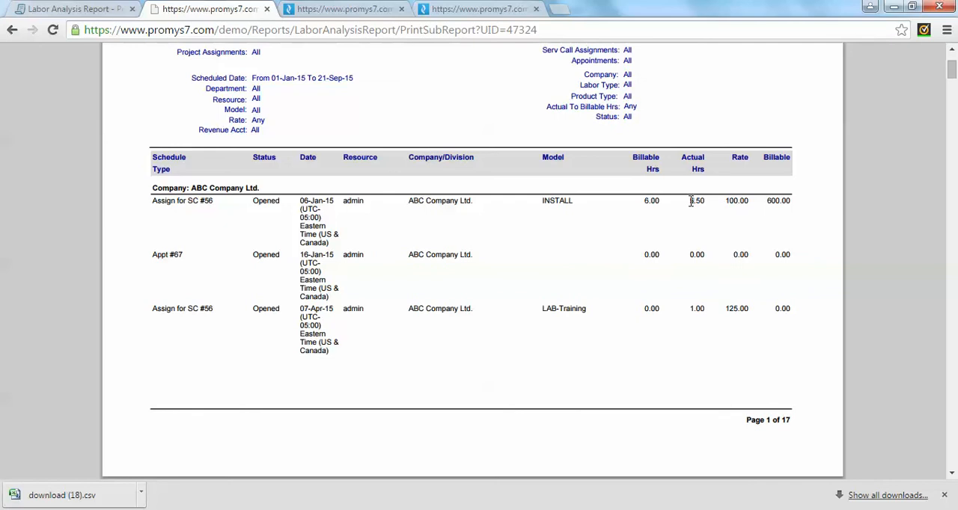
scroll(669, 232, down, 7)
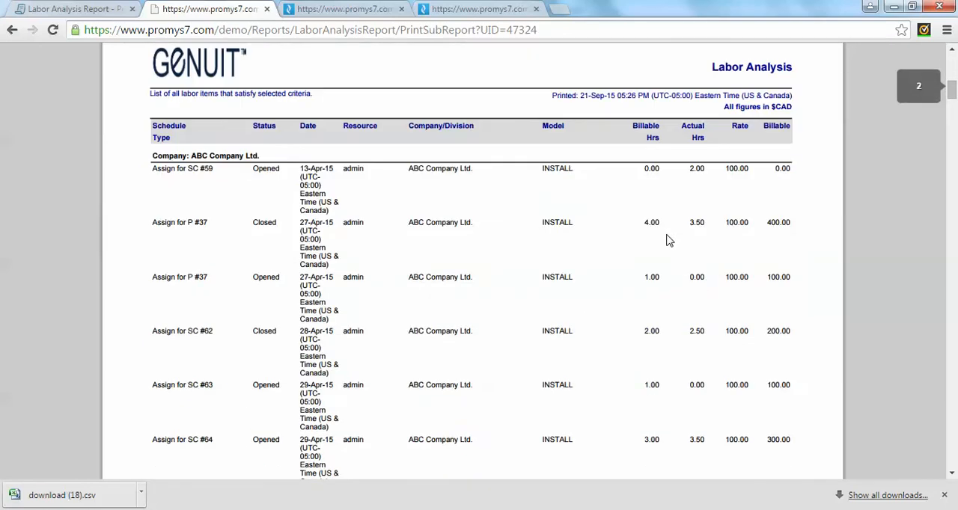
scroll(690, 266, down, 1)
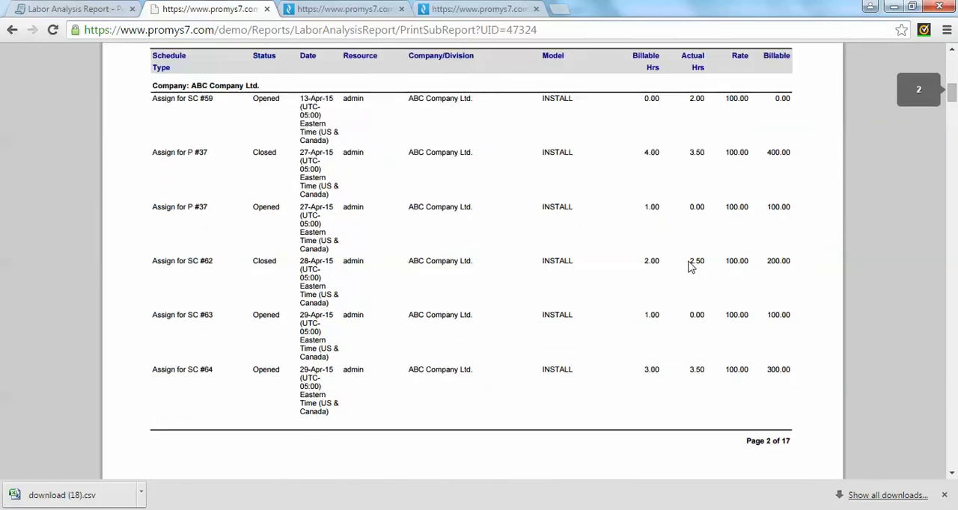
scroll(690, 267, down, 7)
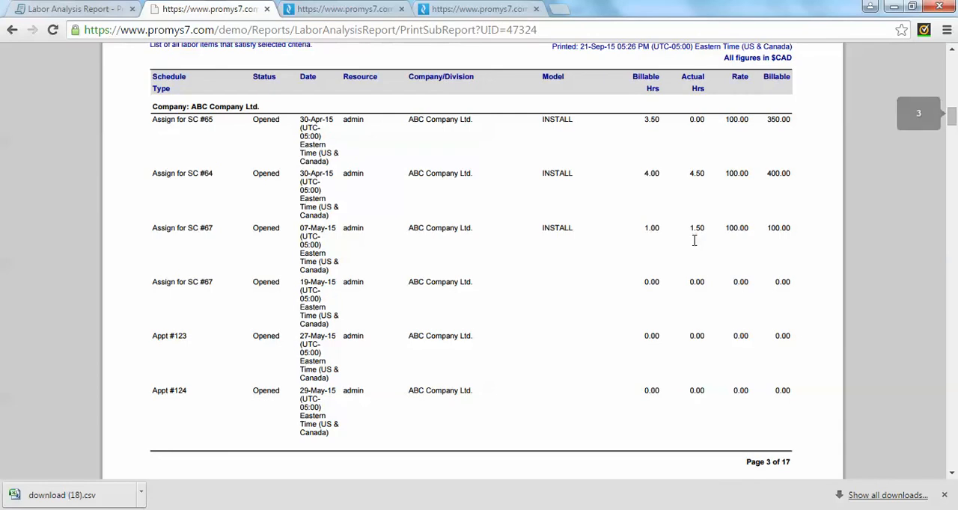
scroll(694, 254, down, 7)
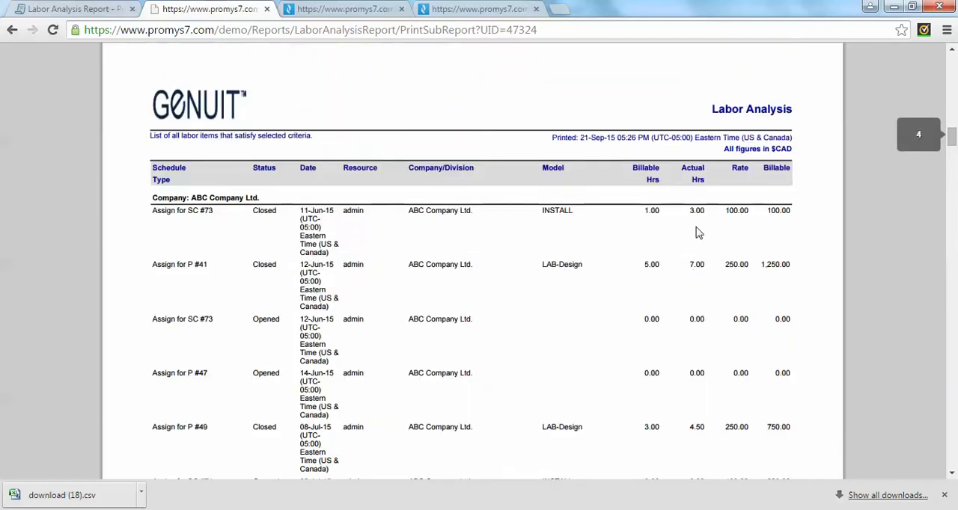
Examine the actual hours for service call 73 and project 41's LAB-Design labor, return to the summary, and close the report.
drag(691, 213, 705, 216)
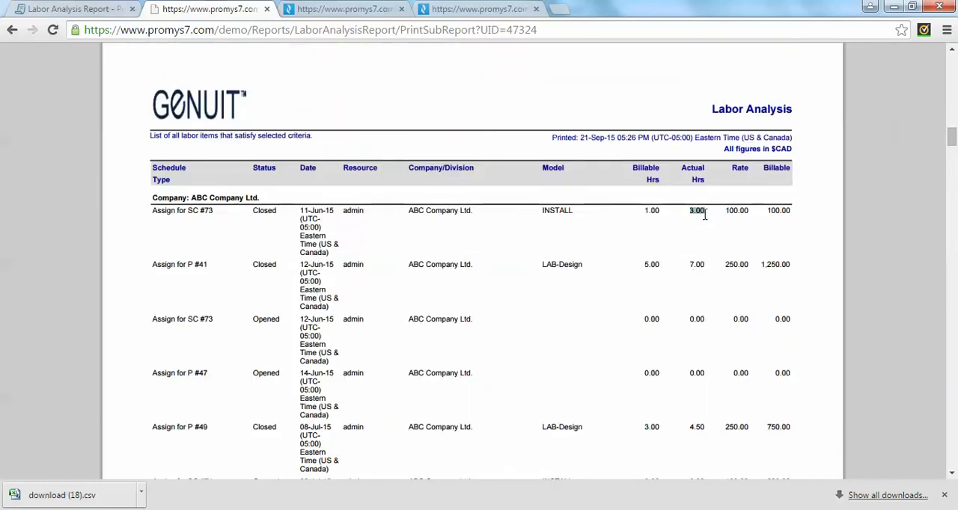
drag(692, 259, 702, 260)
drag(544, 263, 583, 264)
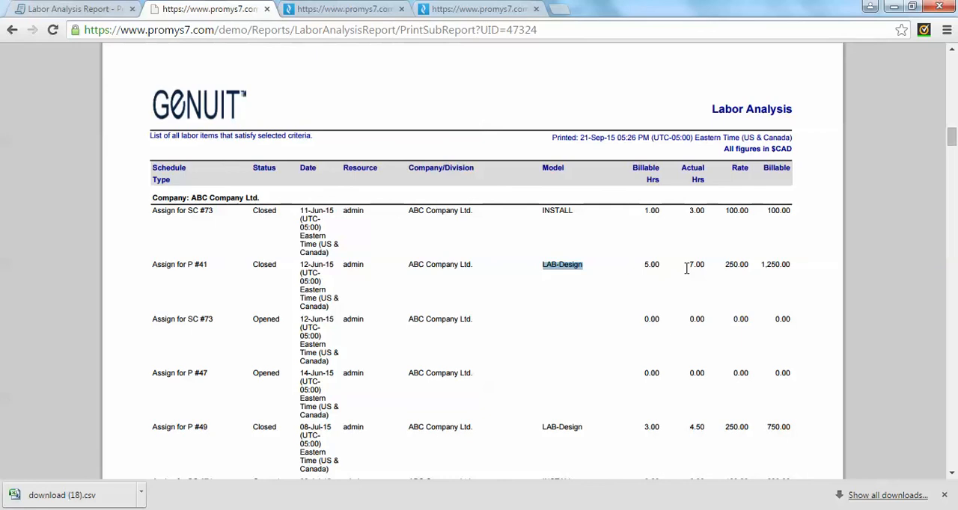
click(12, 30)
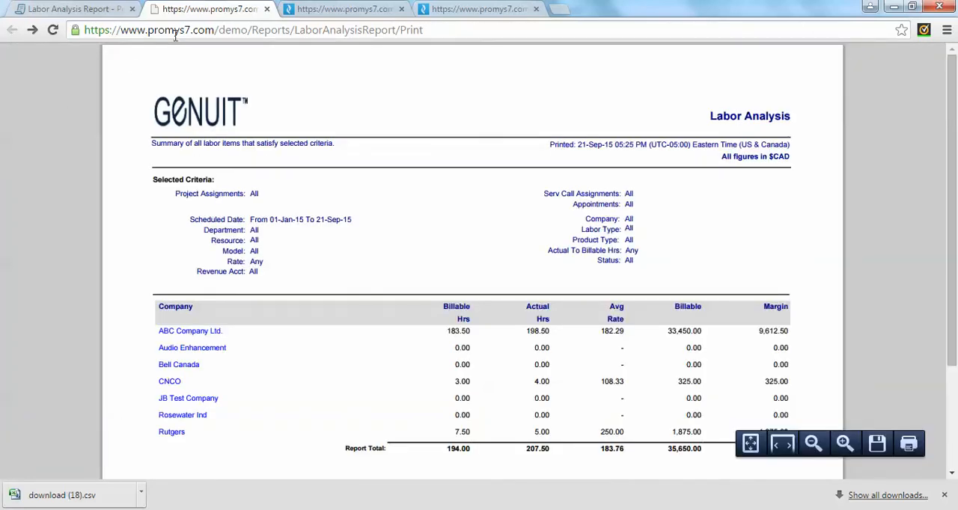
click(266, 9)
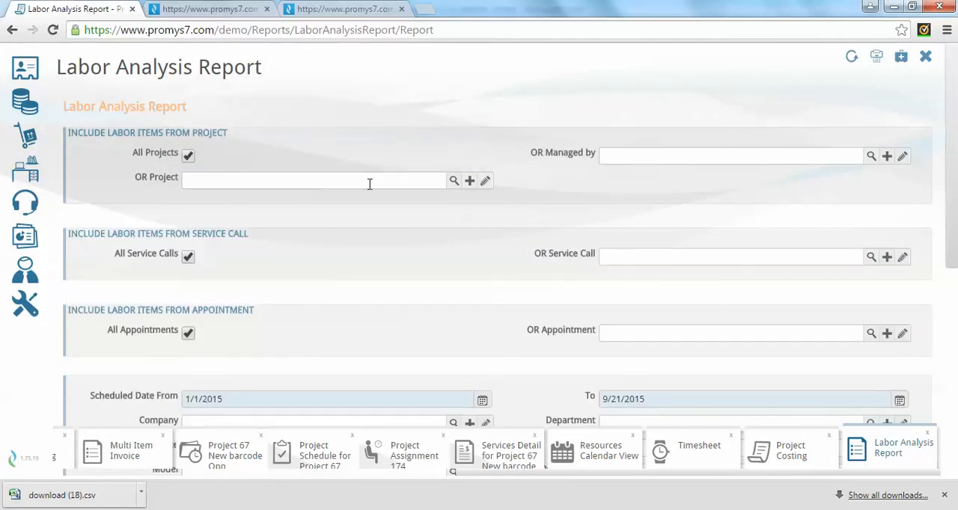
Review the Labor Analysis report's filter criteria and the available summary-level grouping options, keeping the grouping by Company.
scroll(482, 208, down, 2)
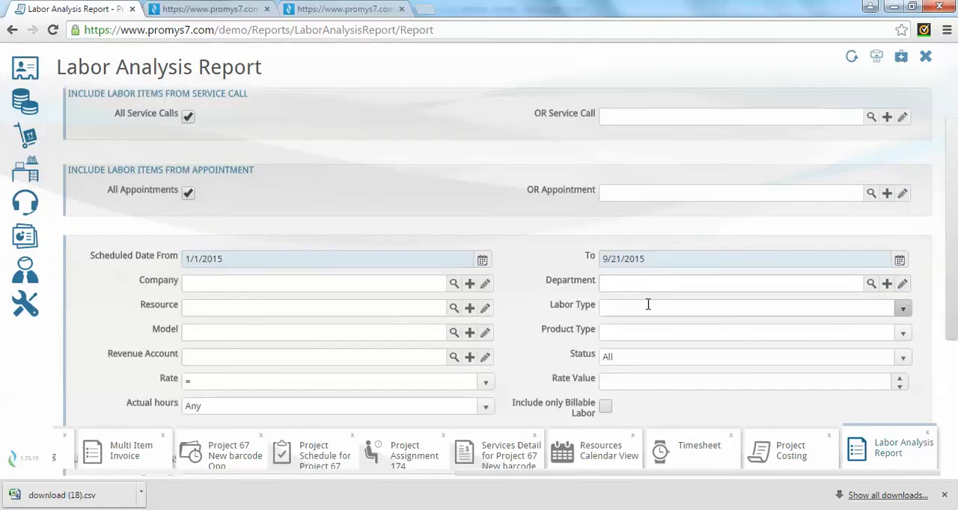
scroll(637, 296, down, 4)
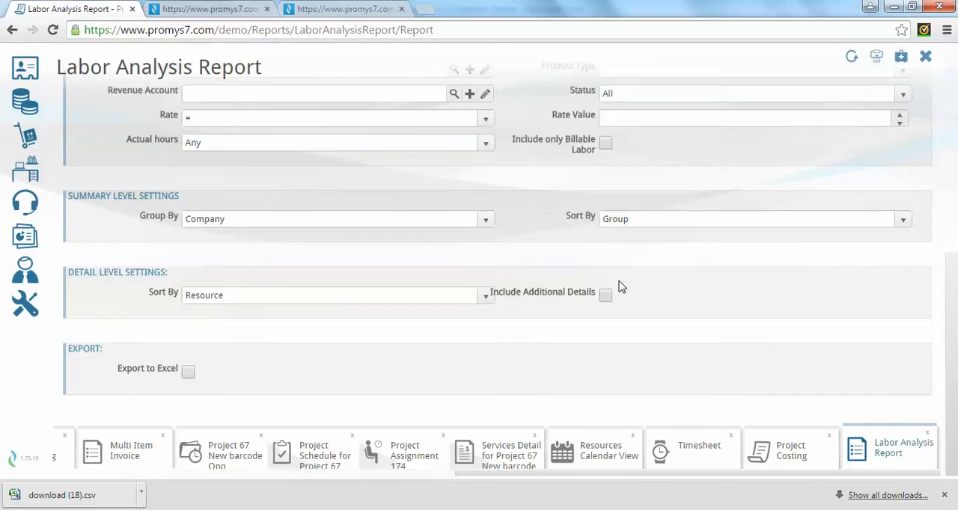
click(489, 222)
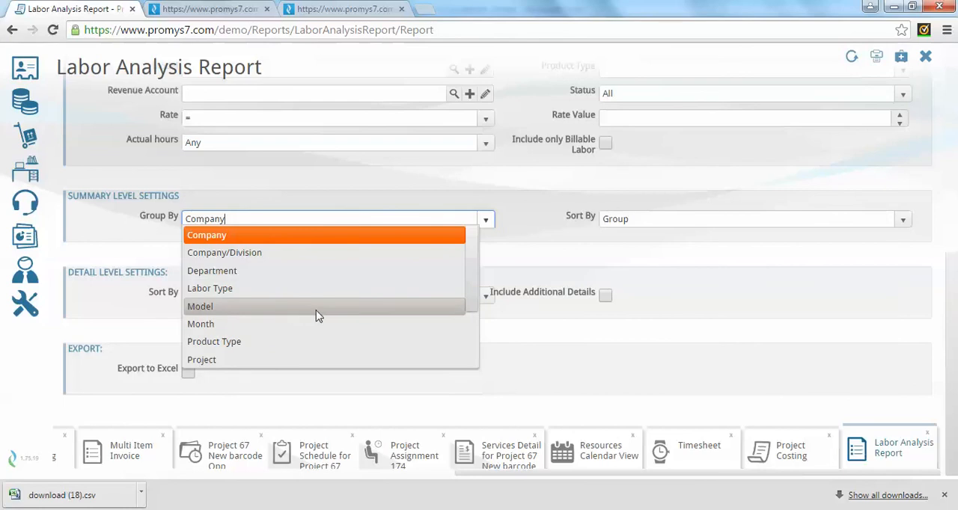
scroll(474, 284, down, 3)
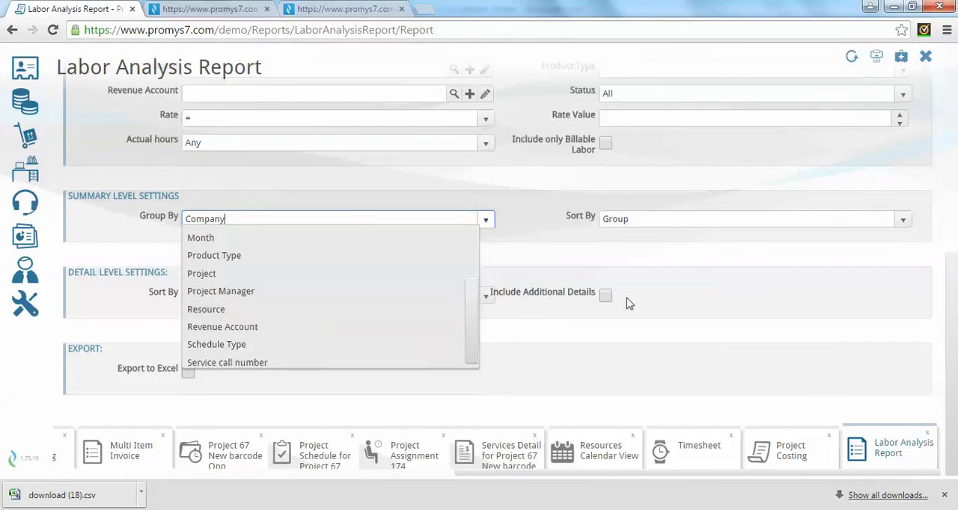
click(717, 305)
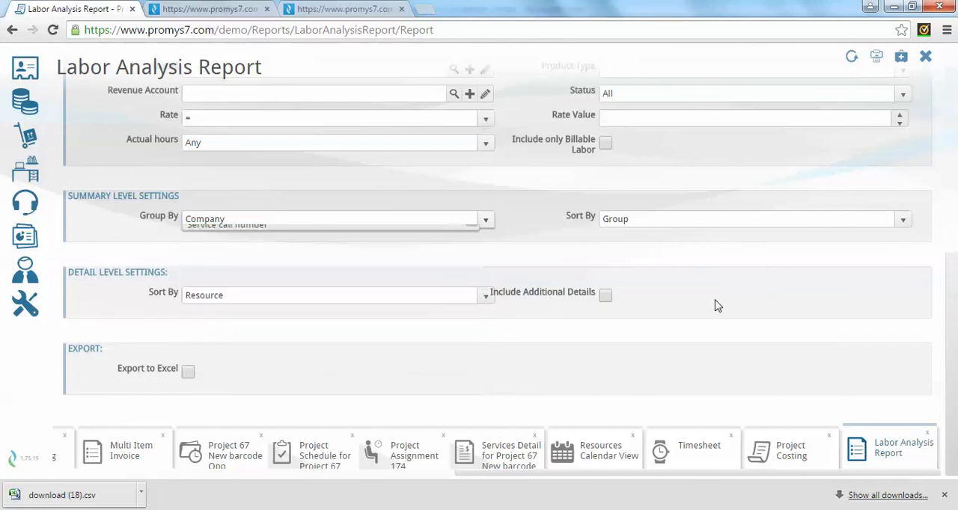
click(25, 237)
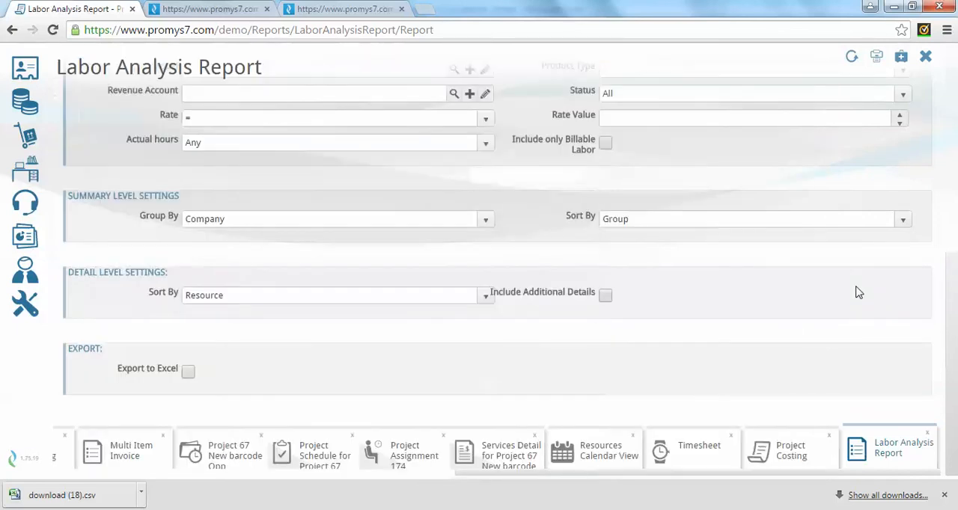
scroll(450, 255, up, 6)
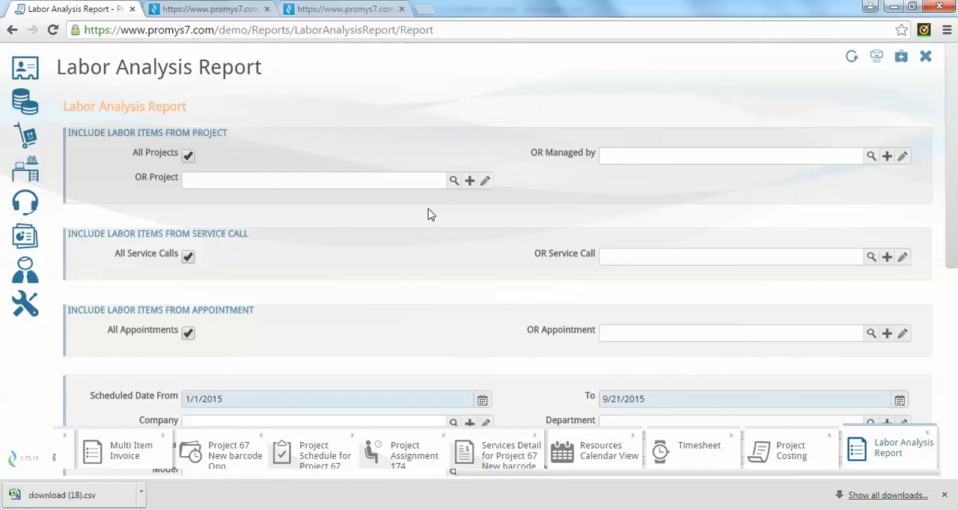
Return to SO Items Processing and review the line items of sales order 117 for ABC Company Ltd.
click(63, 454)
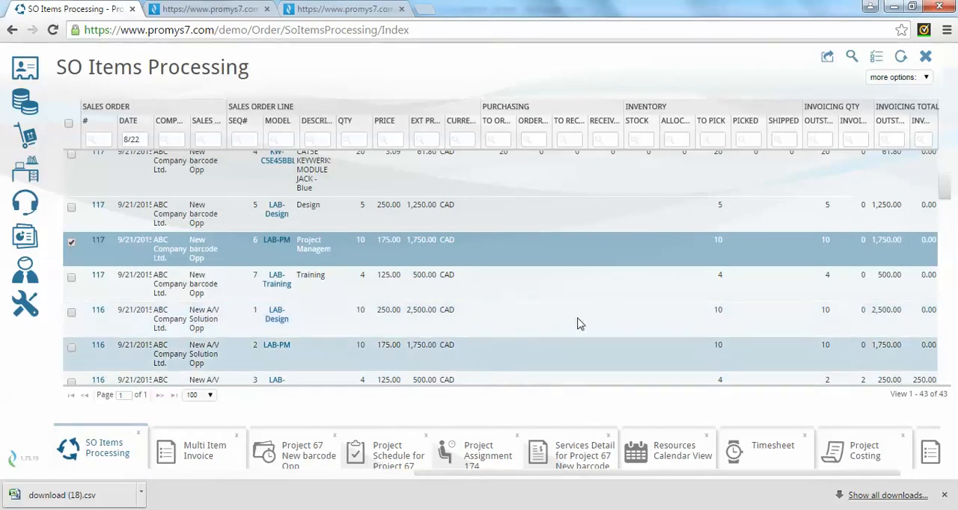
scroll(543, 216, up, 3)
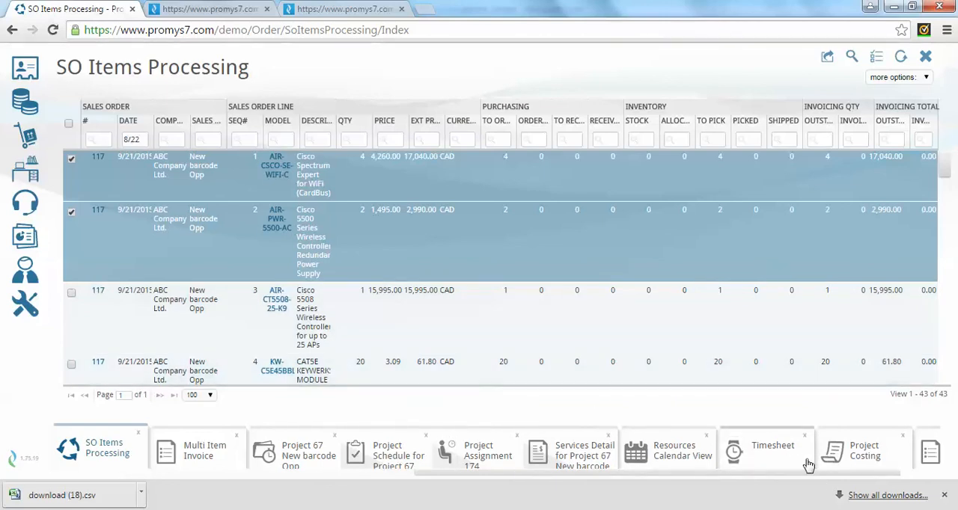
click(796, 509)
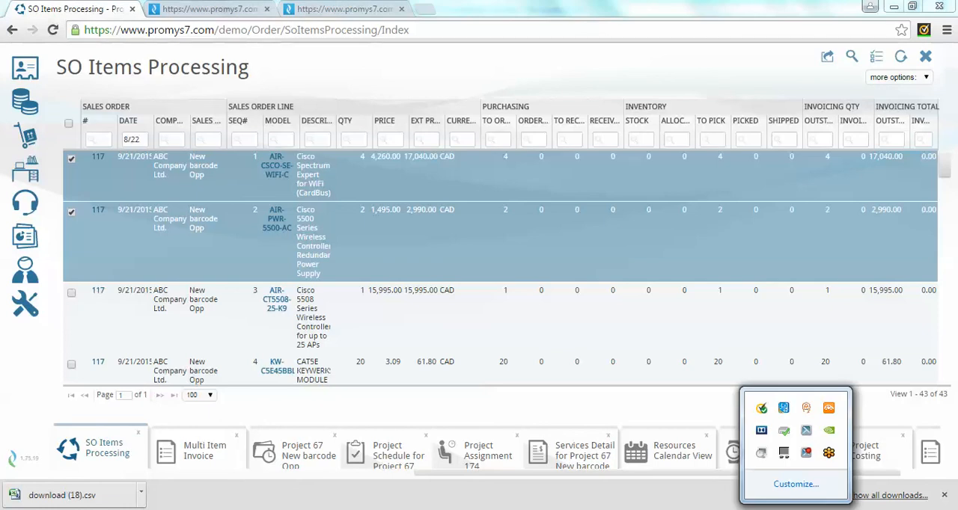